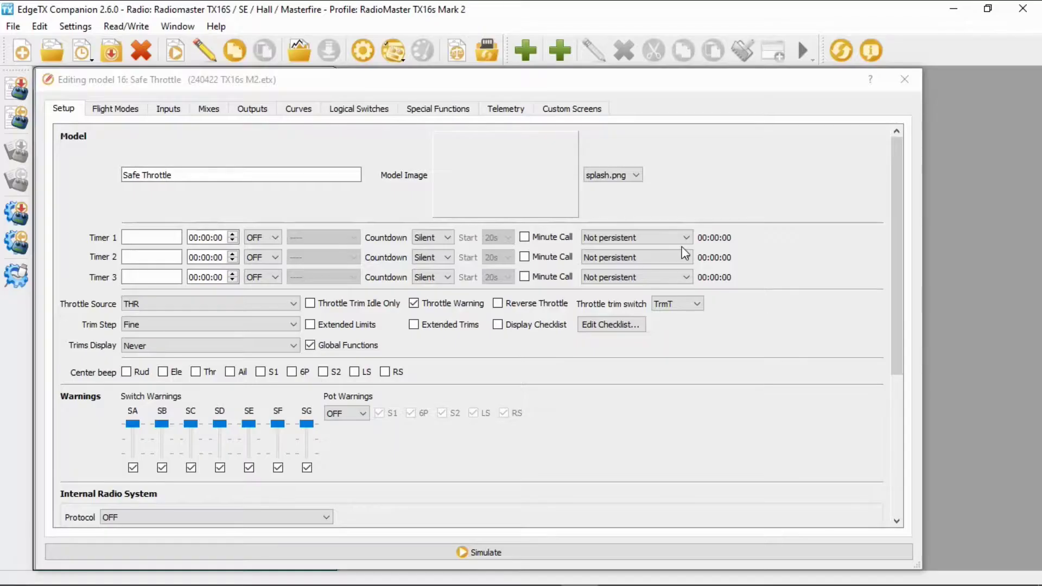
- Set curve 1 (Cut) to 2 points and drag both endpoints down to -100
left_click(308, 111)
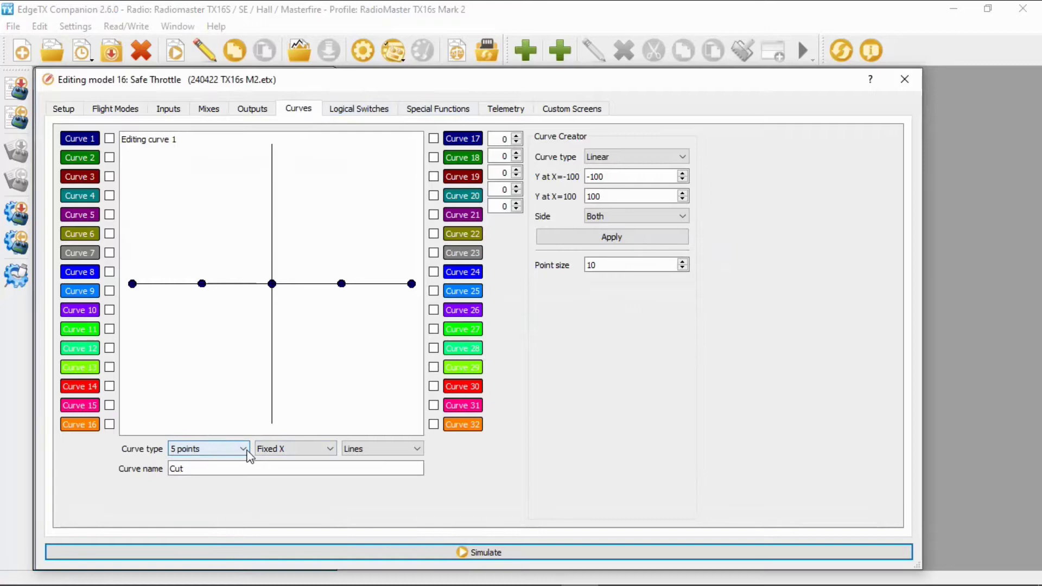
left_click(248, 455)
left_click(197, 462)
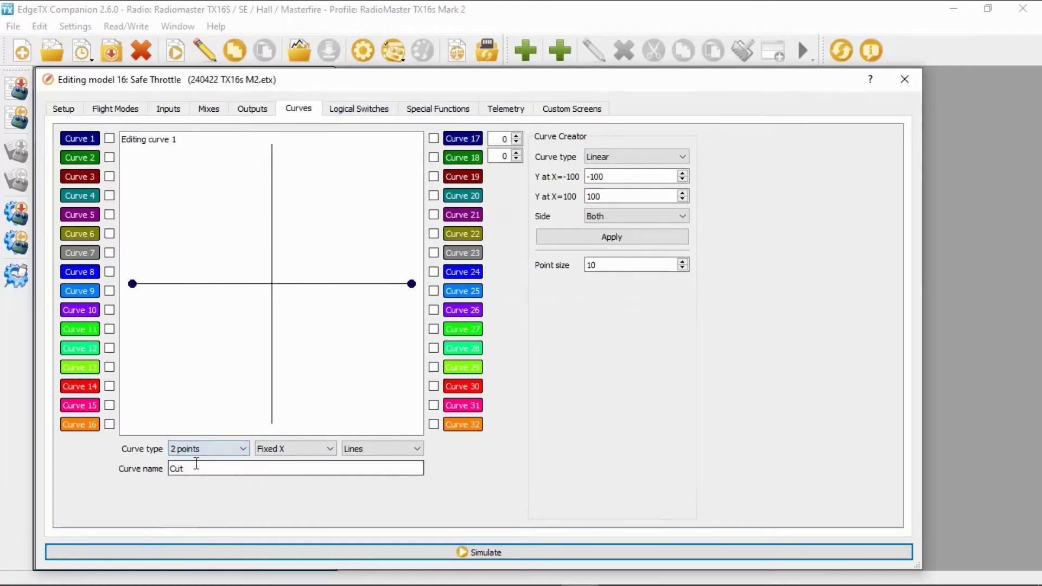
left_click(191, 469)
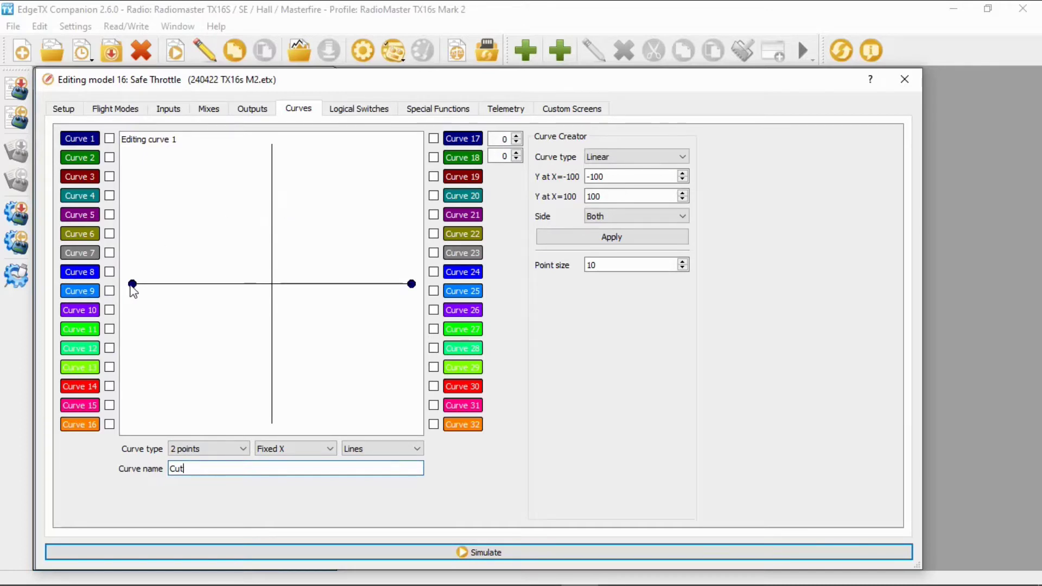
left_click_drag(131, 284, 101, 461)
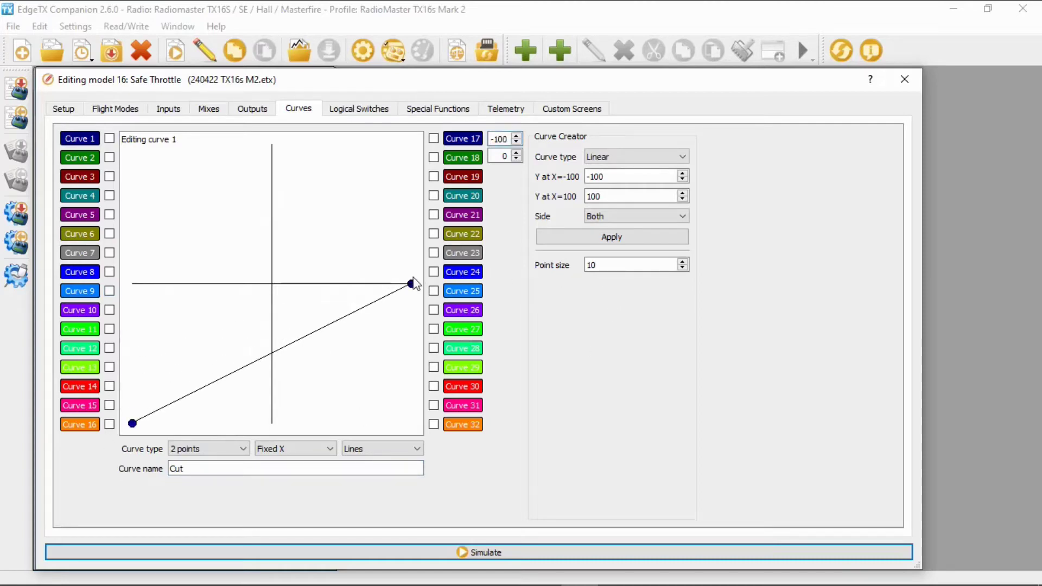
left_click_drag(411, 284, 417, 456)
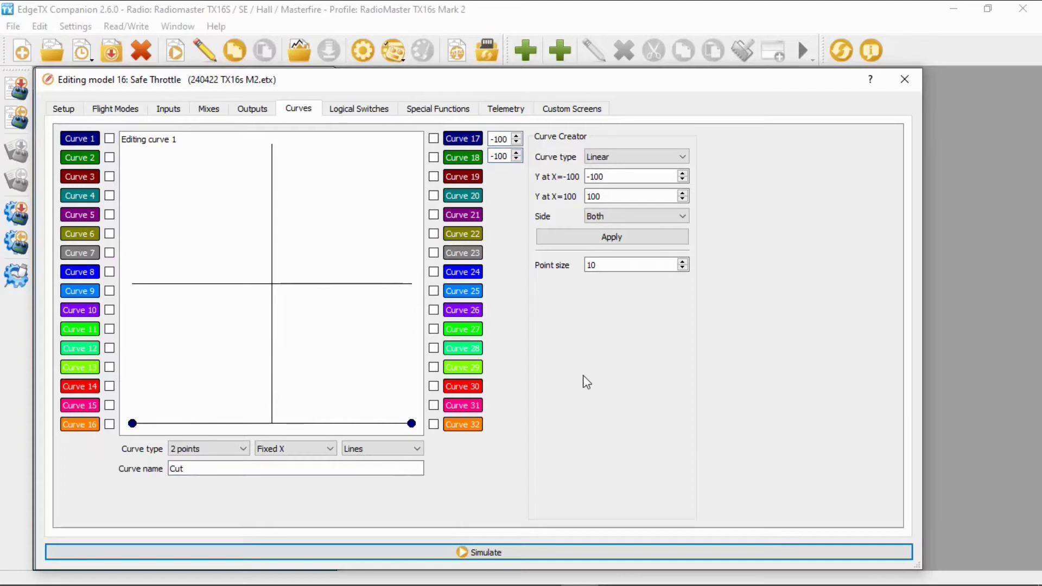
- Configure L01 as an a<x comparison of Thr against -98
left_click(358, 113)
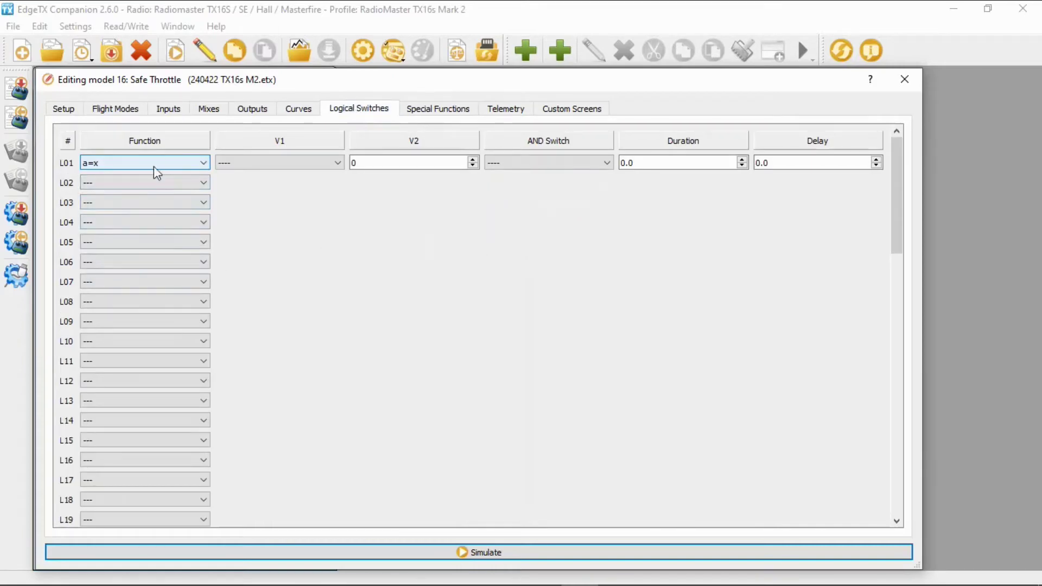
left_click(203, 163)
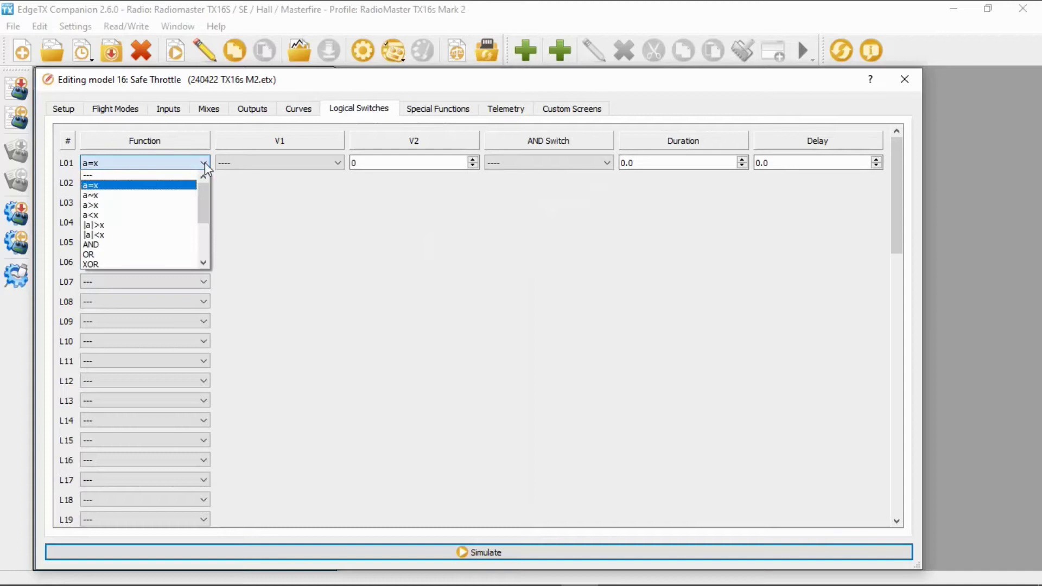
left_click(125, 216)
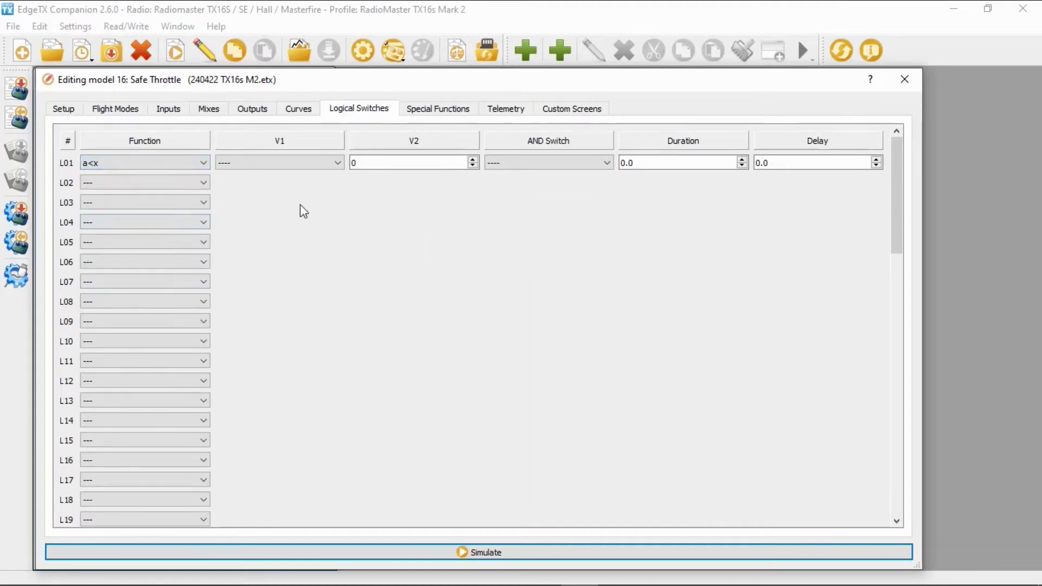
left_click(338, 163)
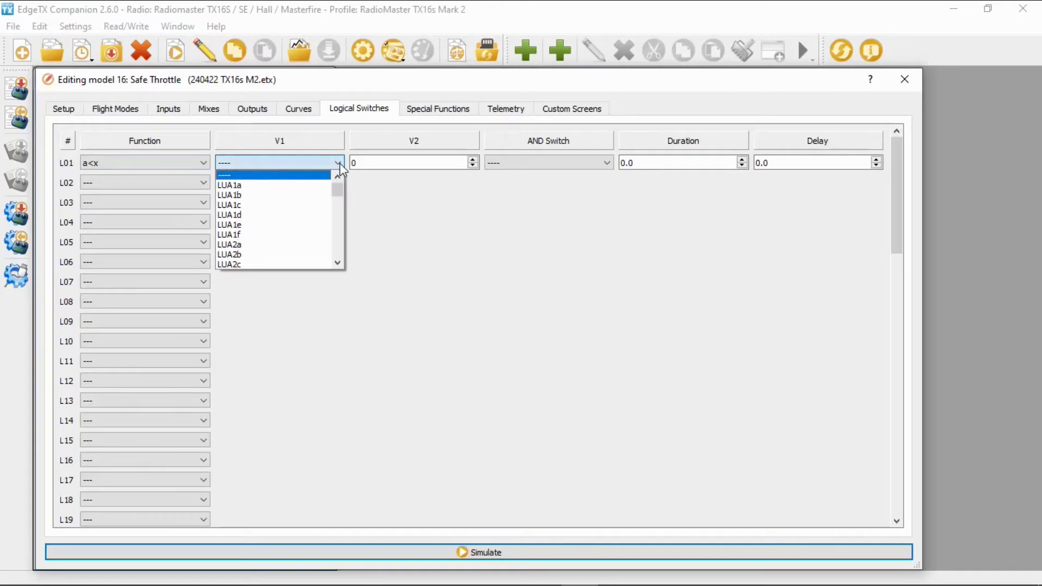
left_click_drag(341, 198, 341, 221)
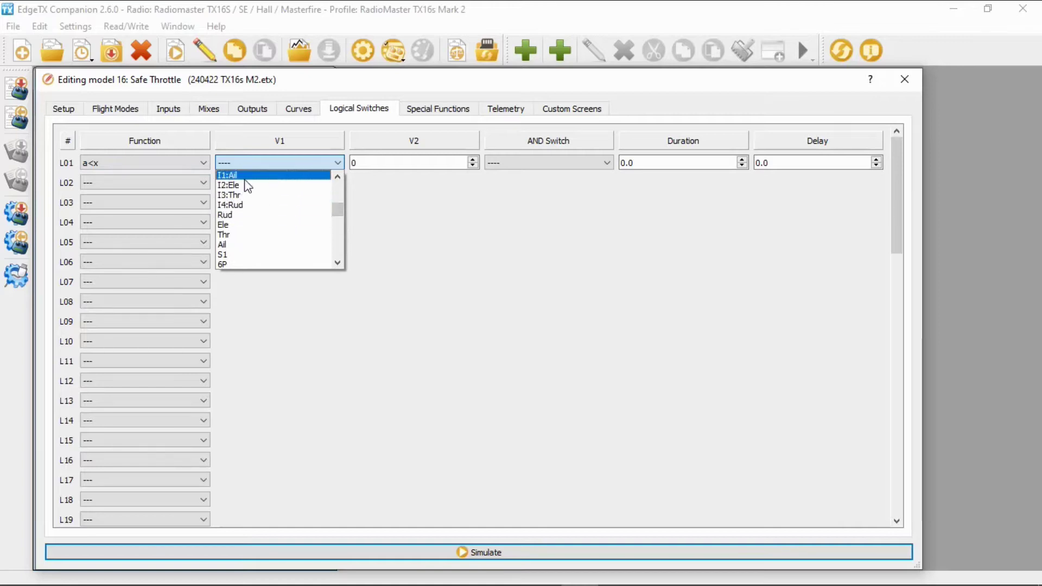
scroll(251, 228, "down", 1)
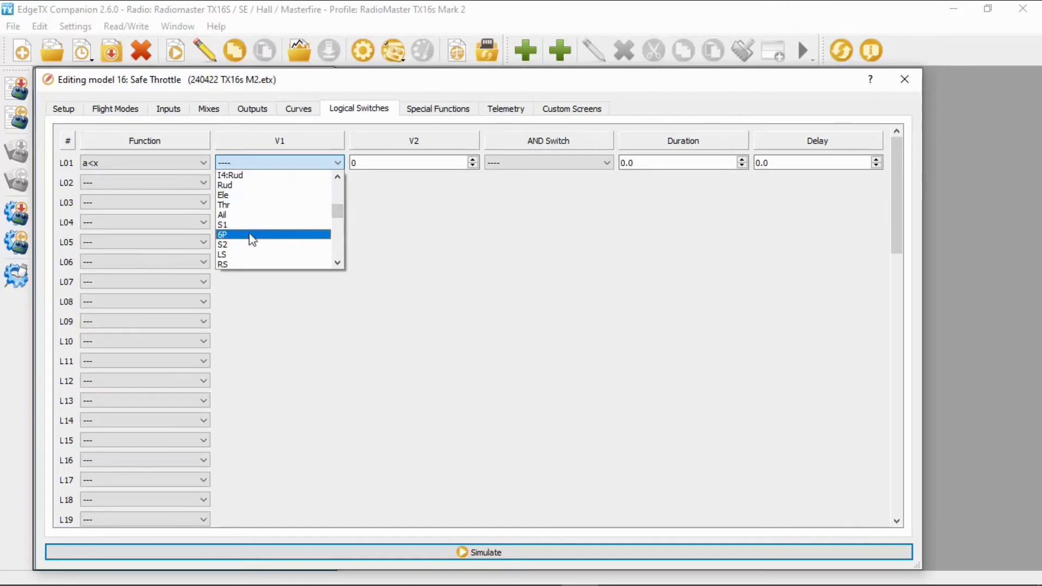
left_click(251, 206)
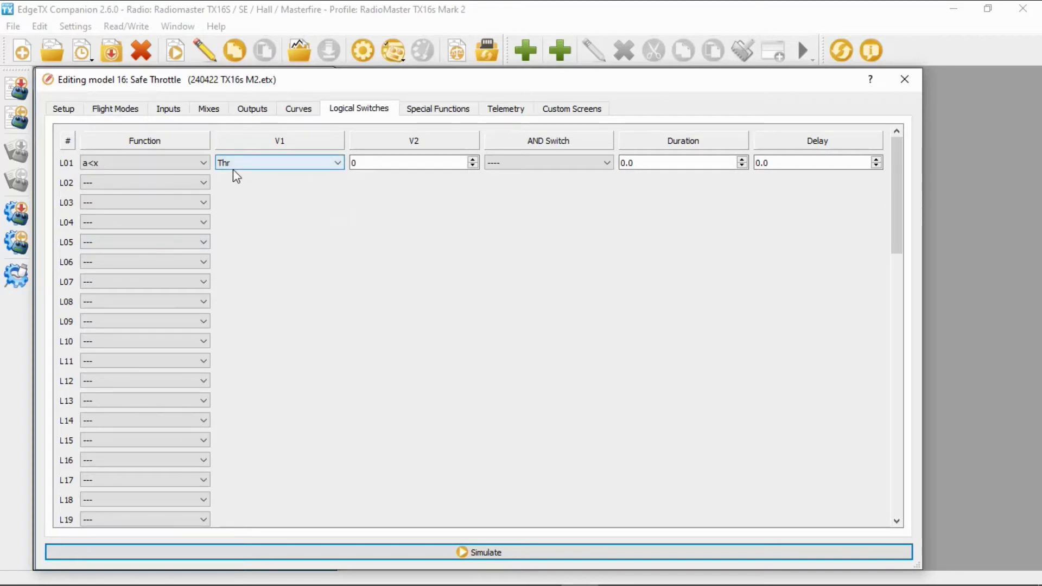
left_click(366, 163)
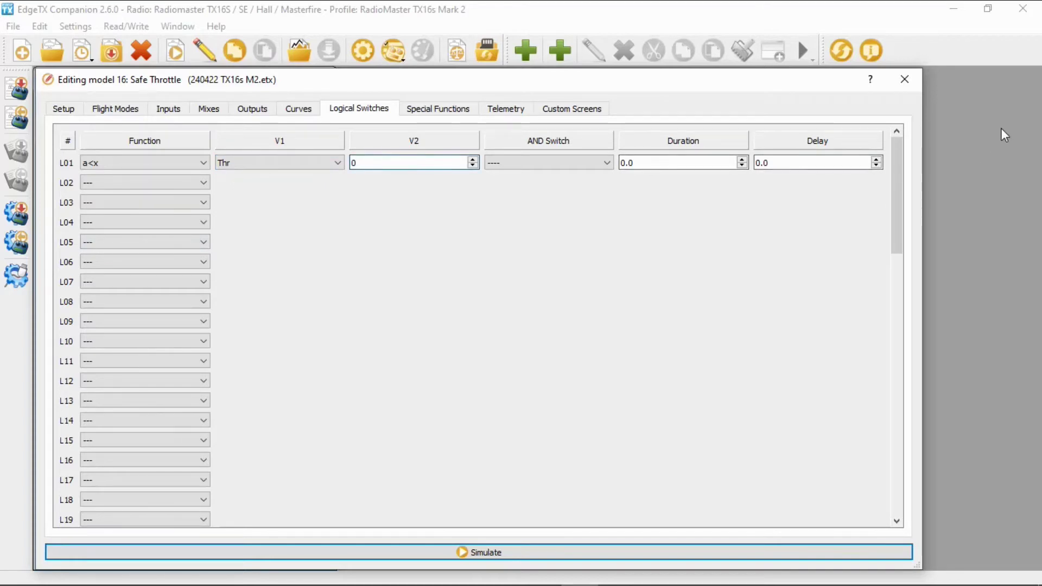
type("-98")
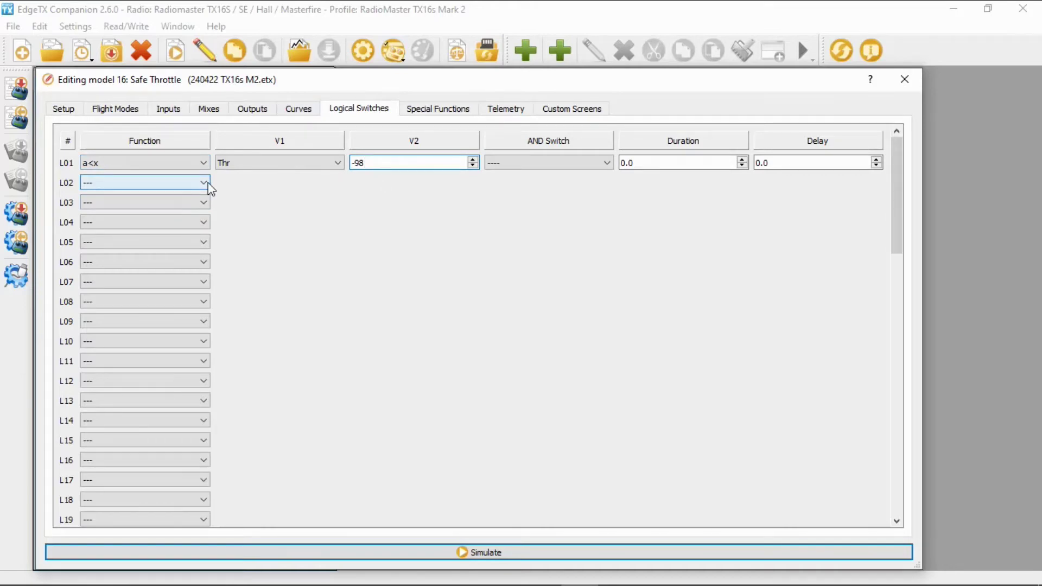
- Make L02 an OR function with L01 as V1 and L02 as V2
left_click(204, 182)
left_click(91, 280)
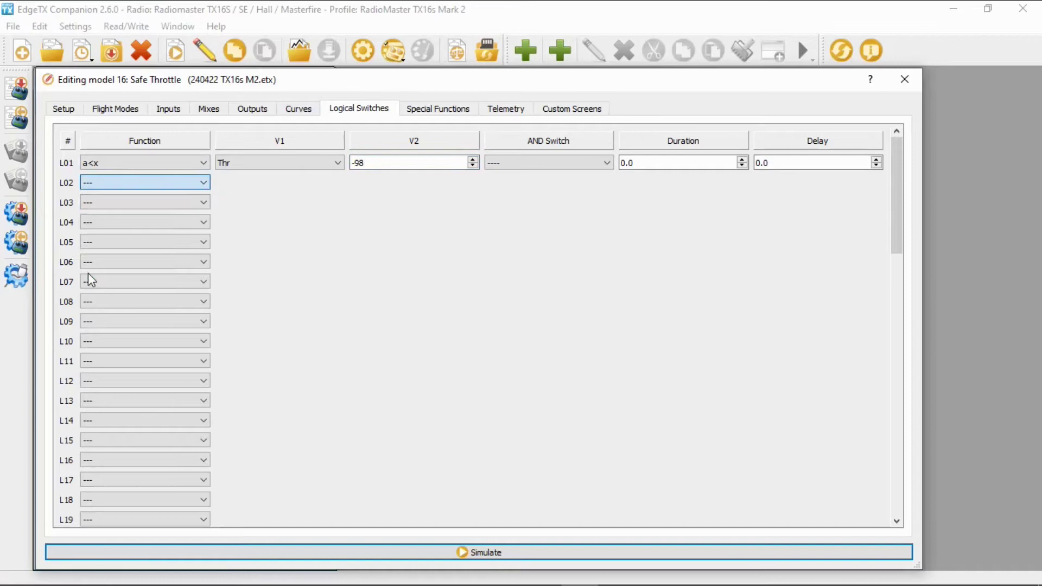
left_click(203, 184)
left_click(337, 183)
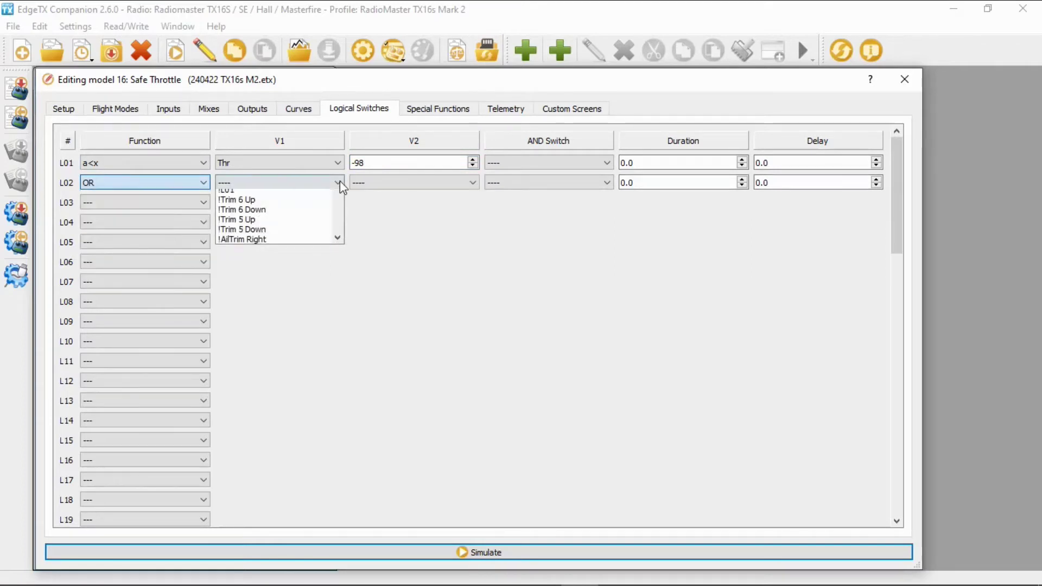
scroll(314, 214, "down", 5)
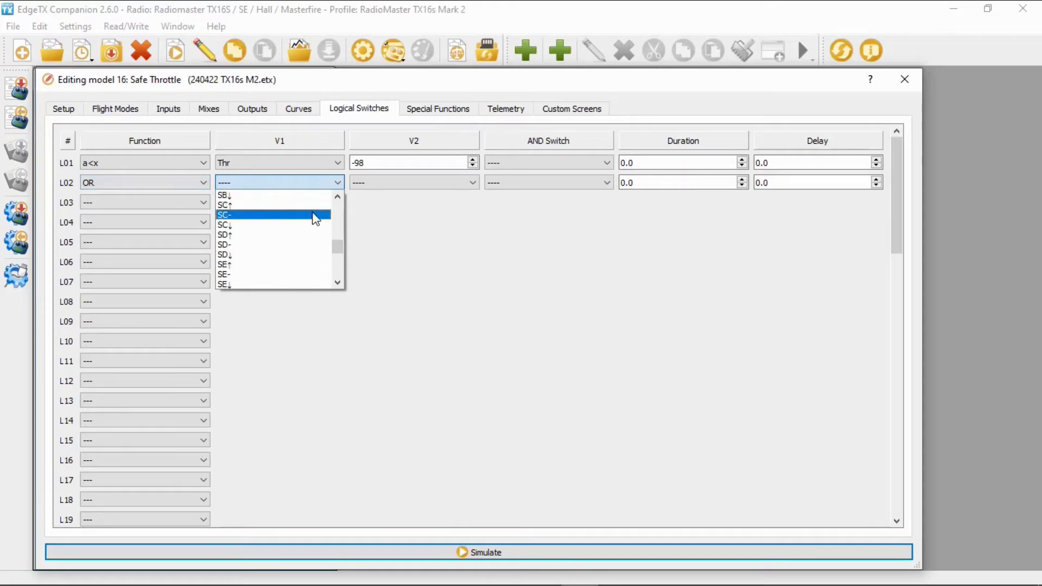
scroll(315, 217, "down", 10)
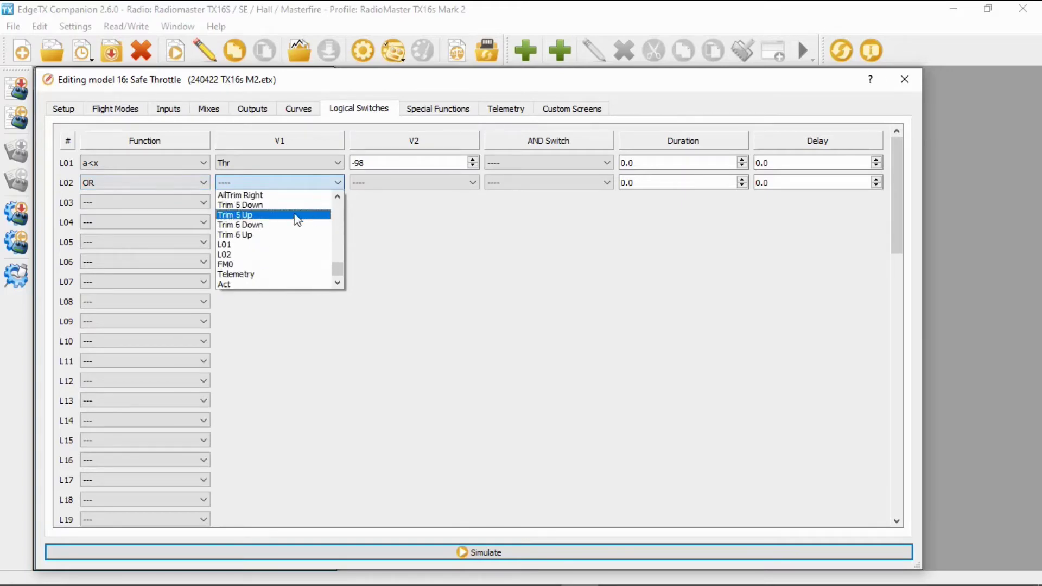
left_click(295, 244)
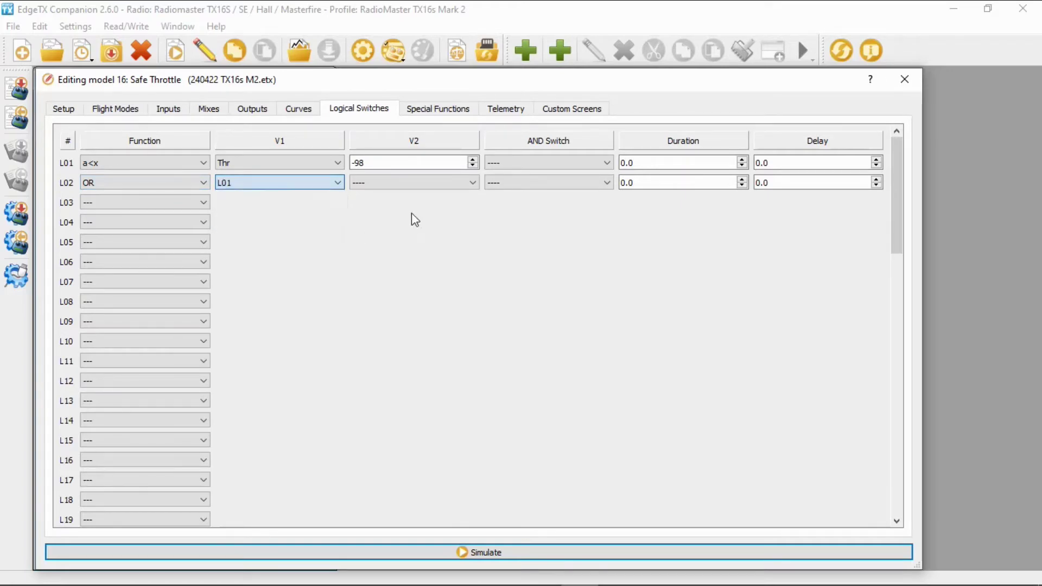
left_click(473, 182)
scroll(407, 239, "down", 10)
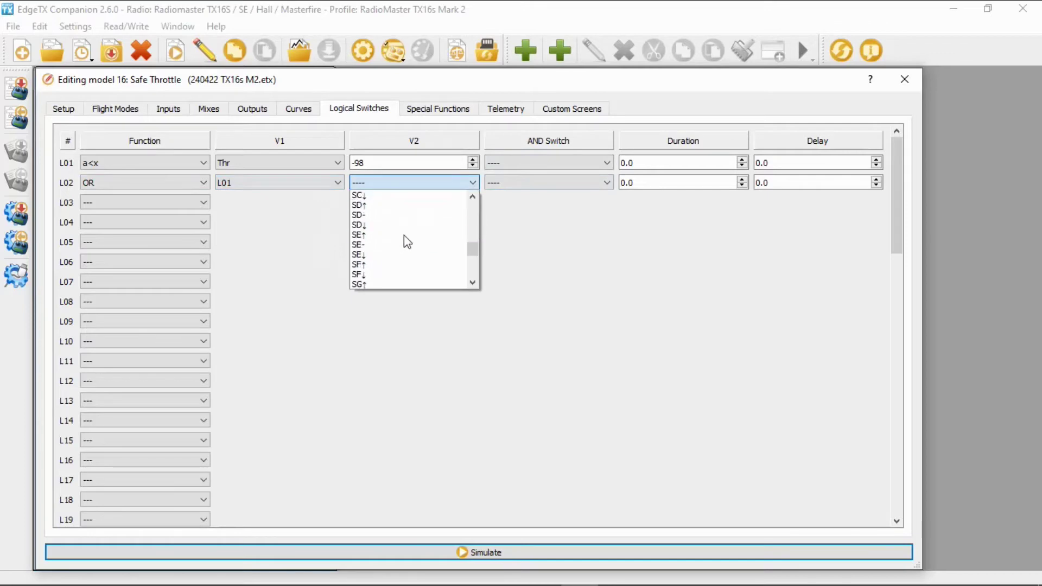
scroll(408, 242, "down", 8)
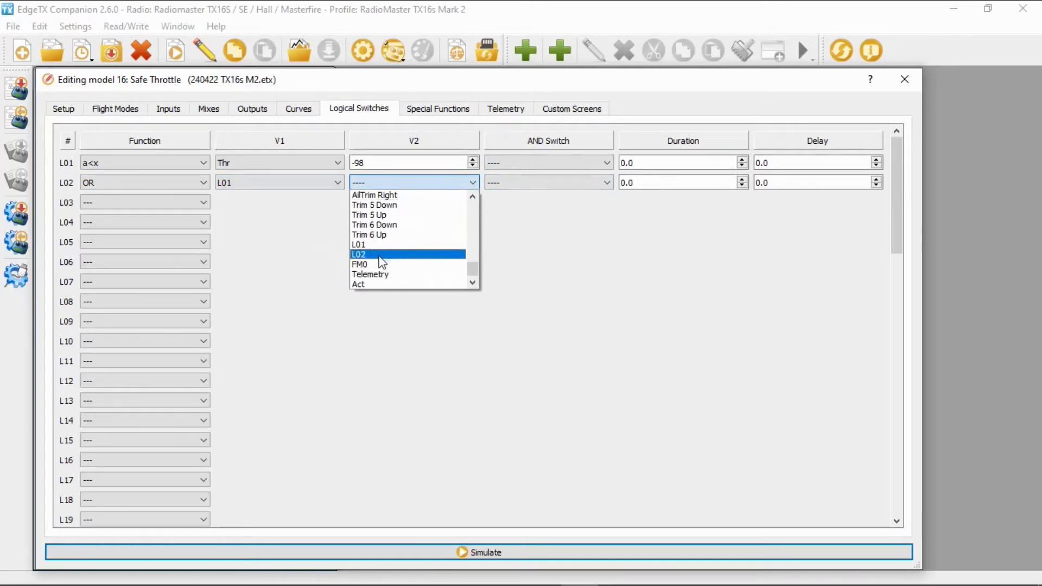
left_click(381, 255)
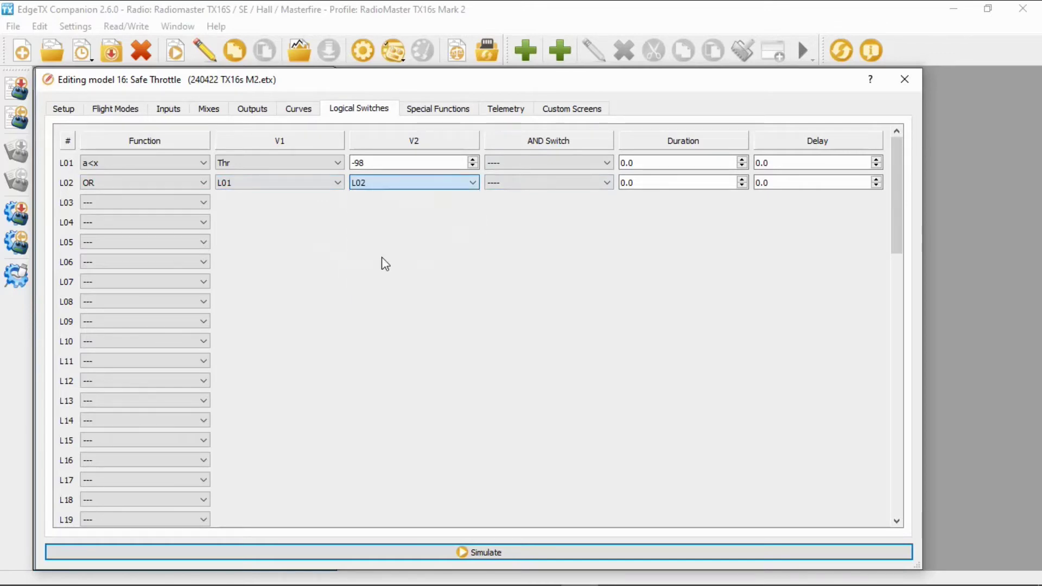
- Leave L02's AND switch empty and set its delay to 0.5
left_click(608, 184)
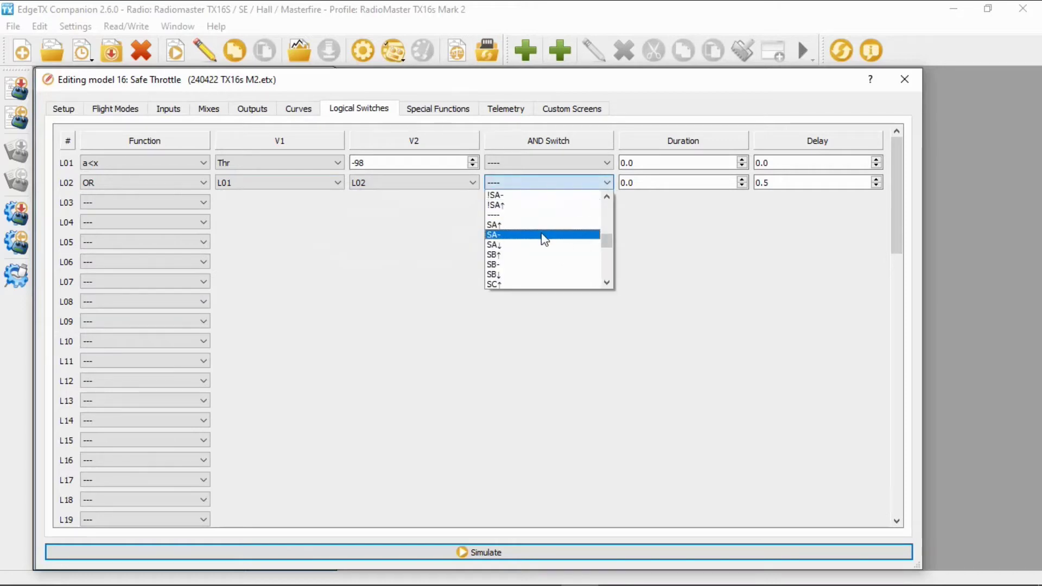
scroll(545, 239, "down", 4)
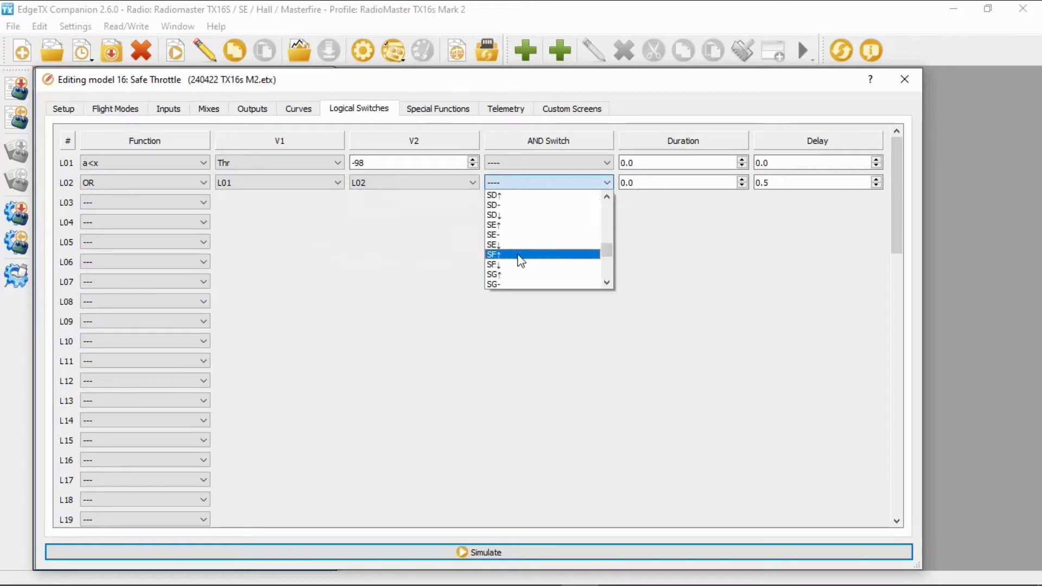
left_click(521, 261)
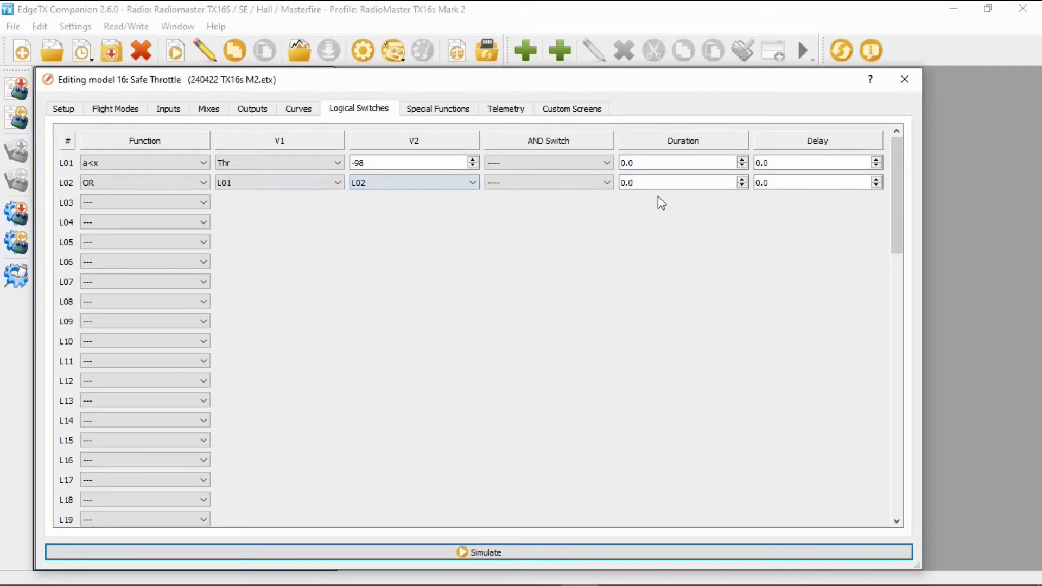
left_click(783, 184)
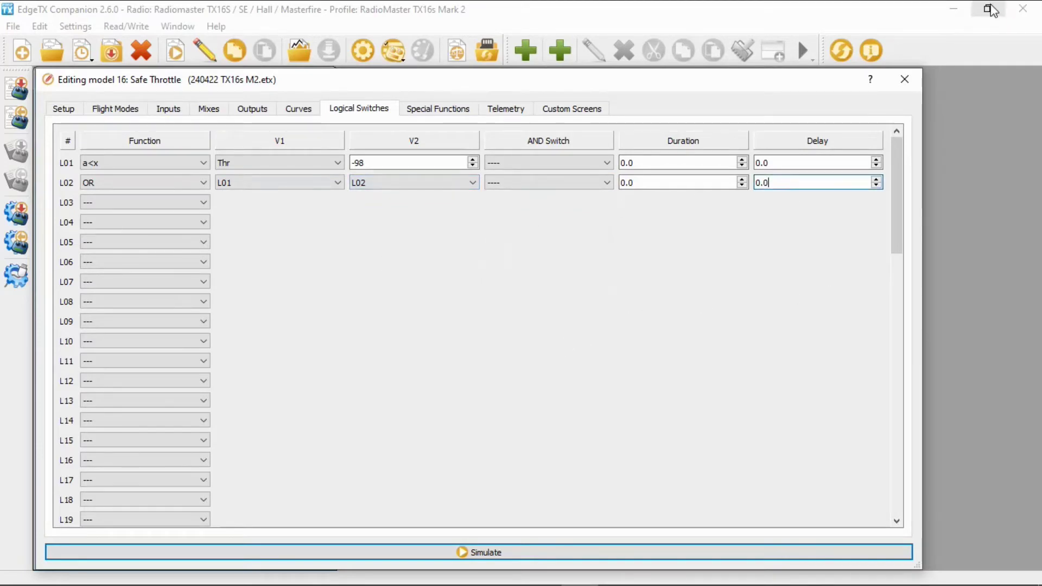
key("BackSpace")
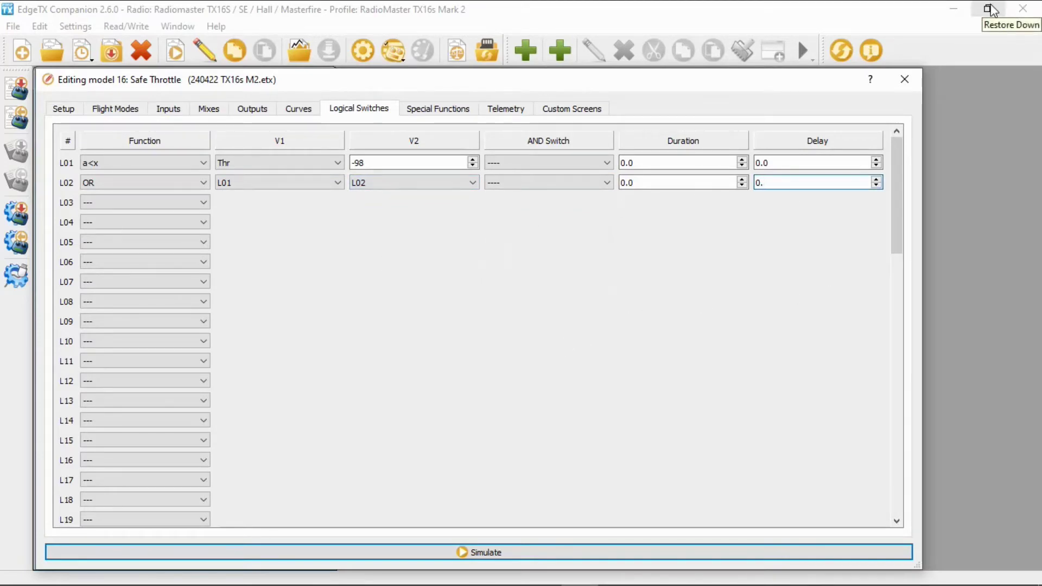
type("5")
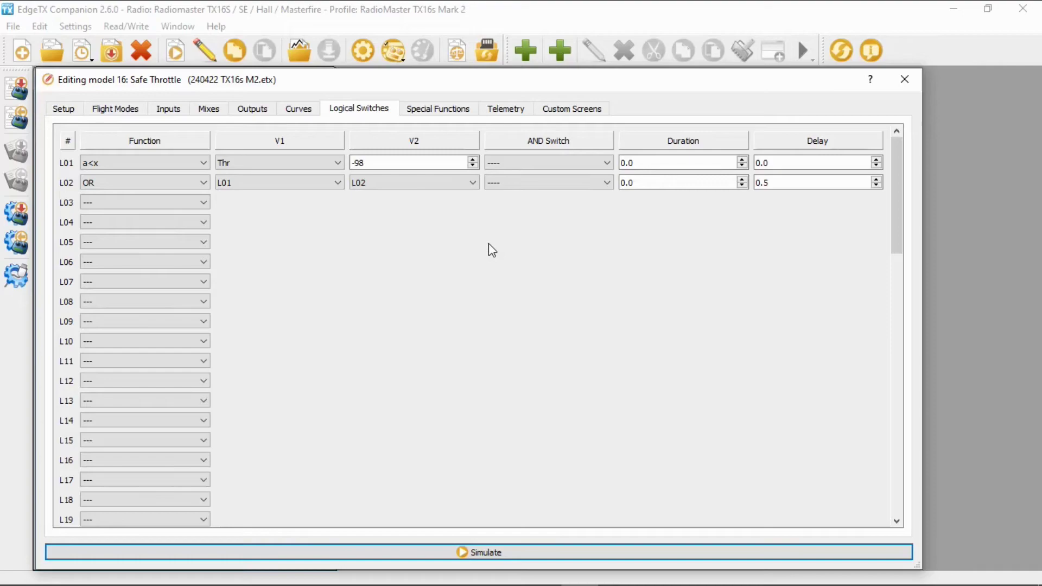
- Trigger SF1's armed track with switch SF moving up (SF↑)
left_click(457, 112)
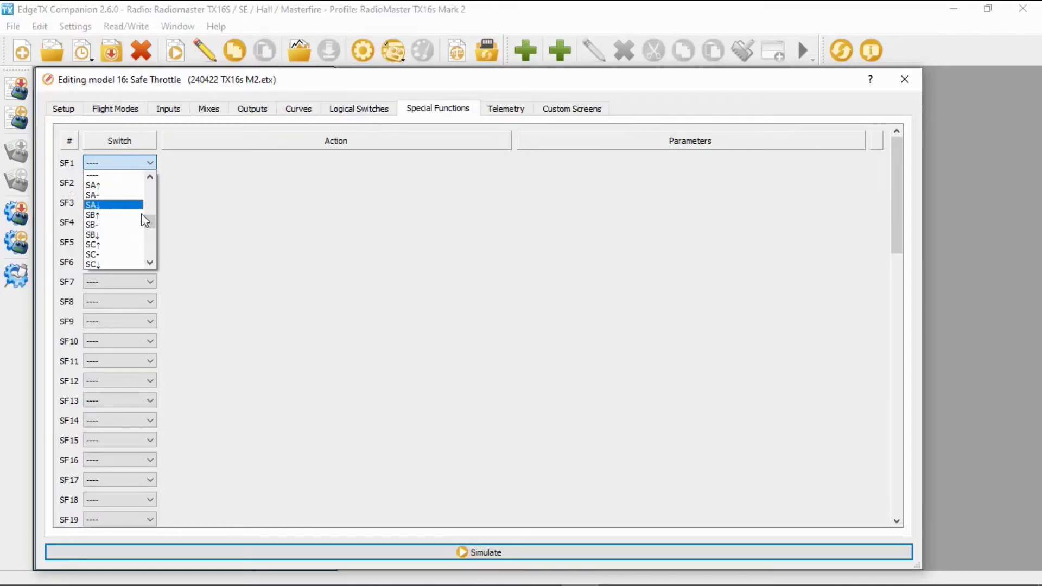
scroll(132, 234, "down", 2)
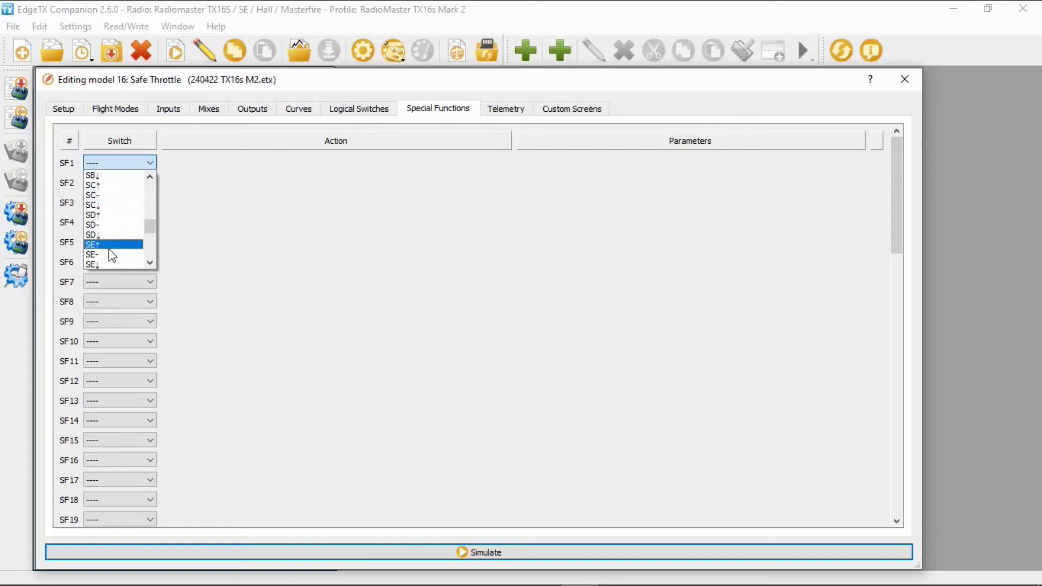
scroll(119, 244, "down", 1)
left_click(108, 245)
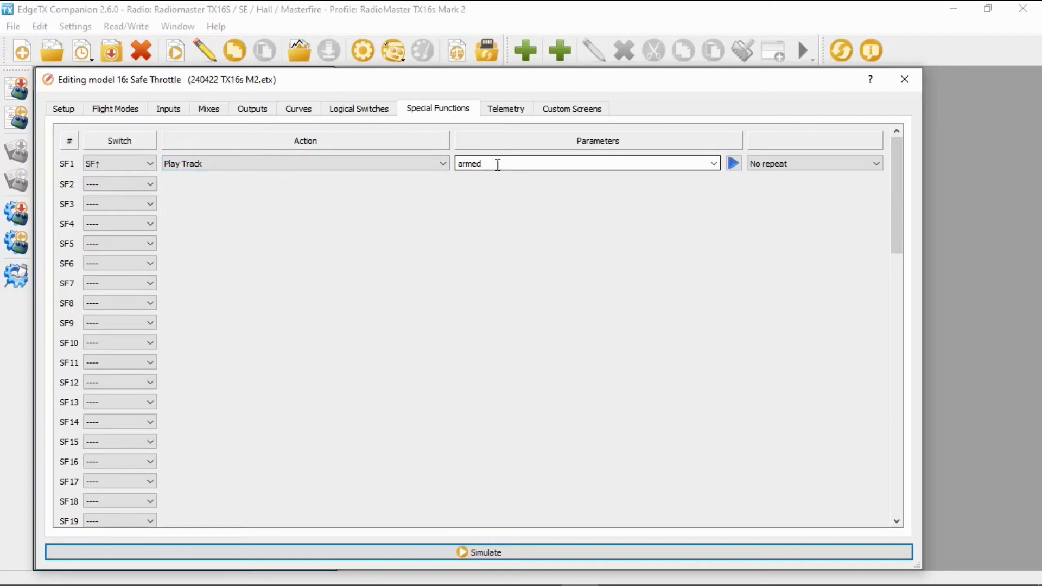
- Trigger SF2's disarm track with switch SF moving down (SF↓)
left_click(152, 185)
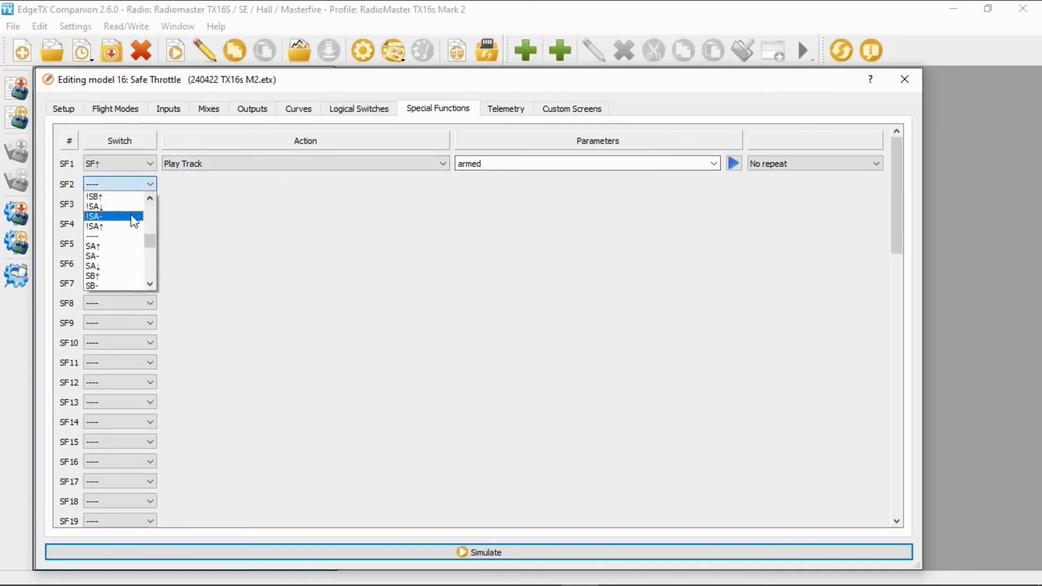
scroll(134, 222, "down", 4)
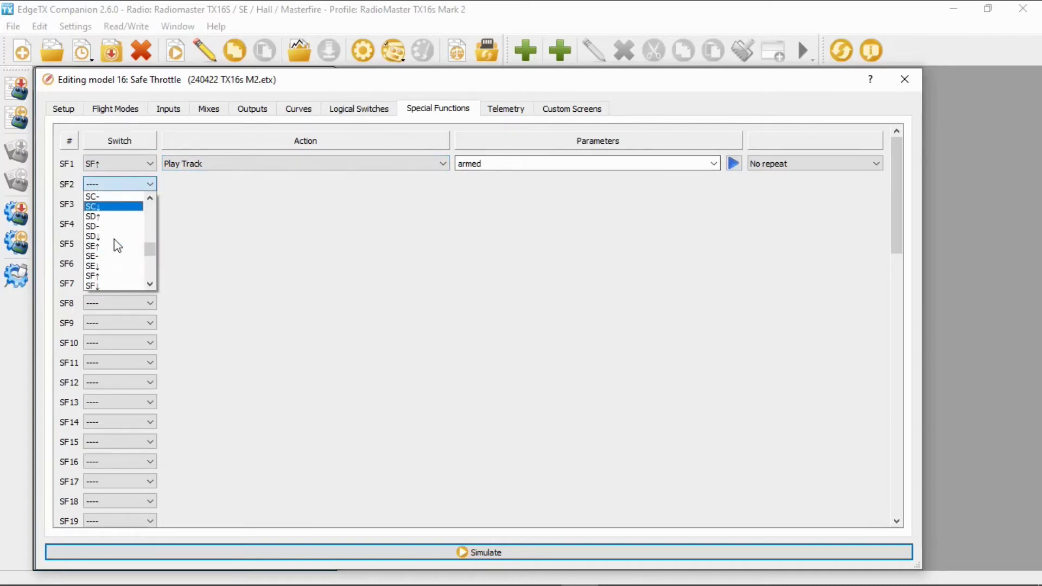
left_click(108, 284)
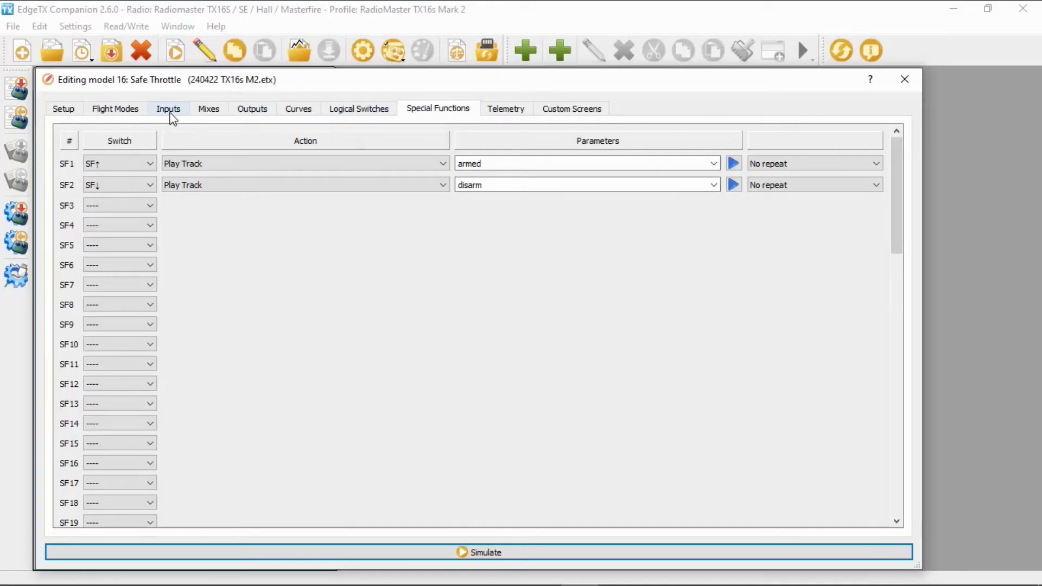
- Set the CH3 throttle mix's Switch to L02 and confirm the mix dialog
left_click(168, 109)
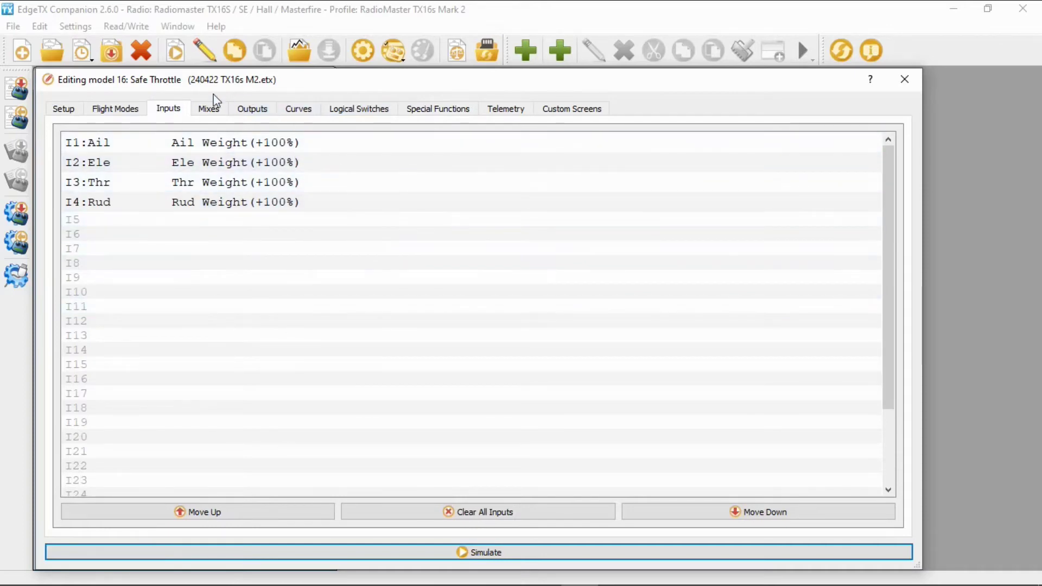
left_click(209, 109)
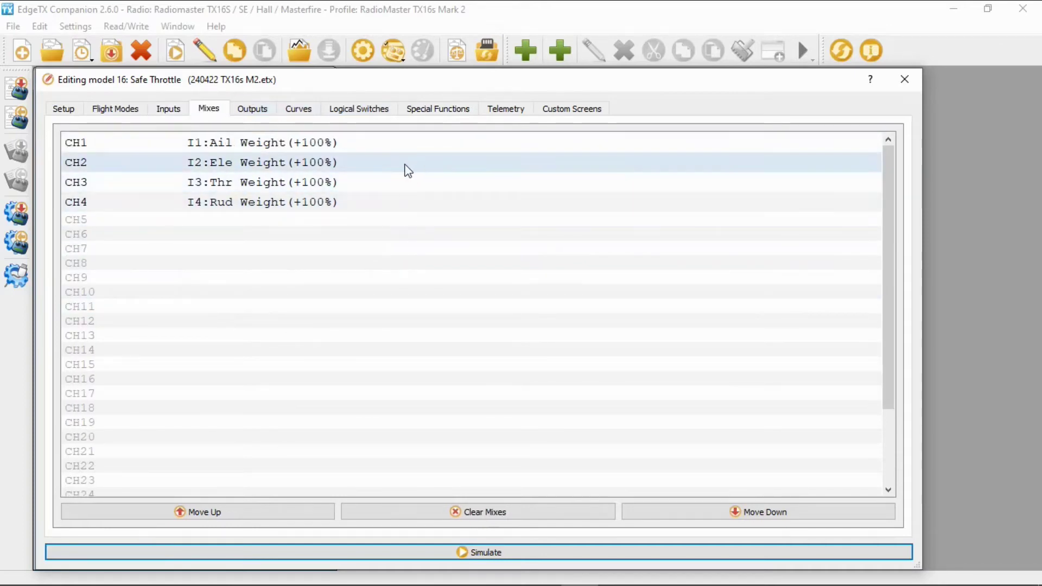
double_click(328, 184)
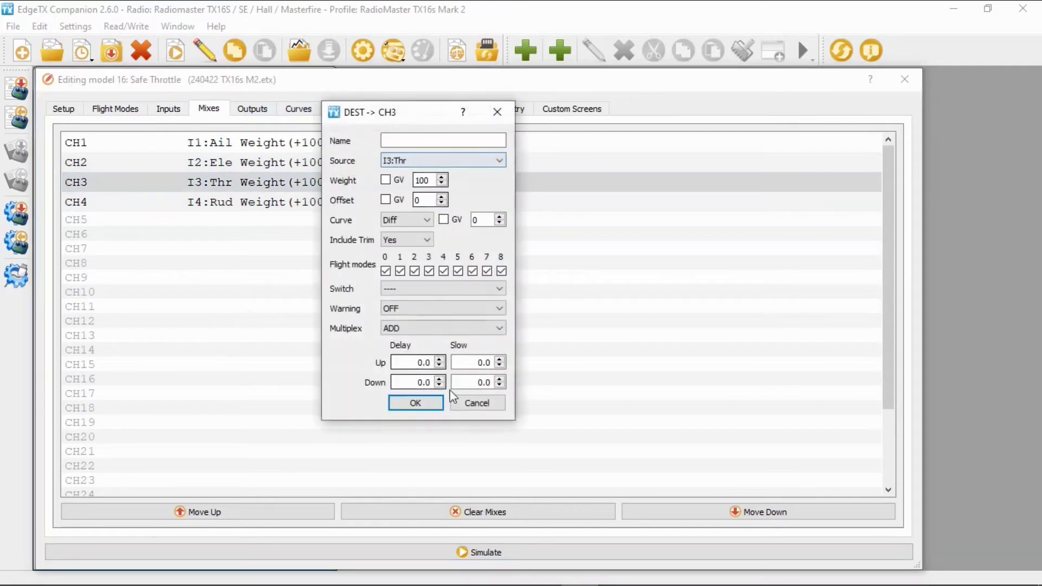
left_click(495, 289)
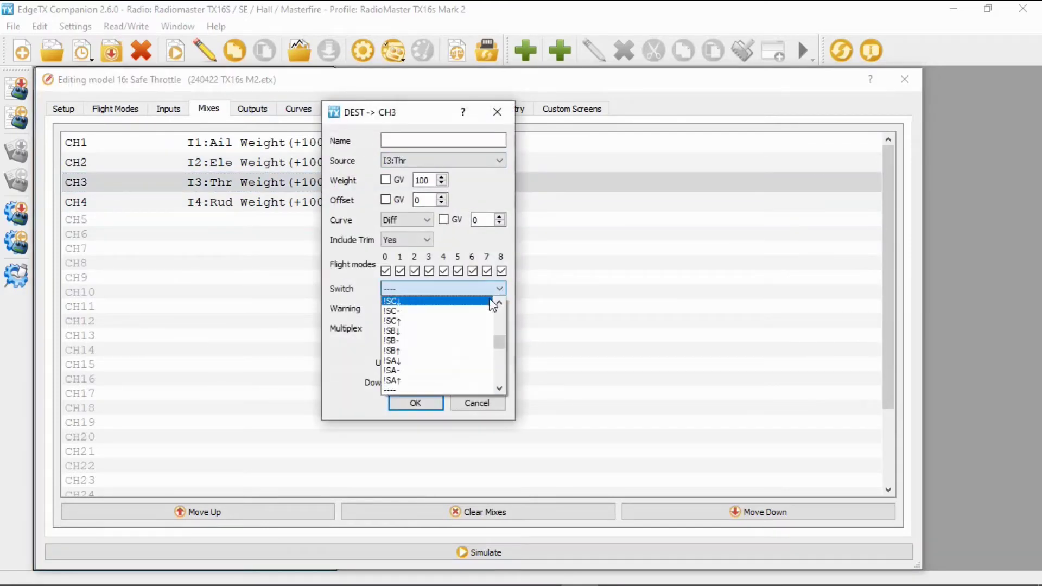
scroll(484, 326, "down", 10)
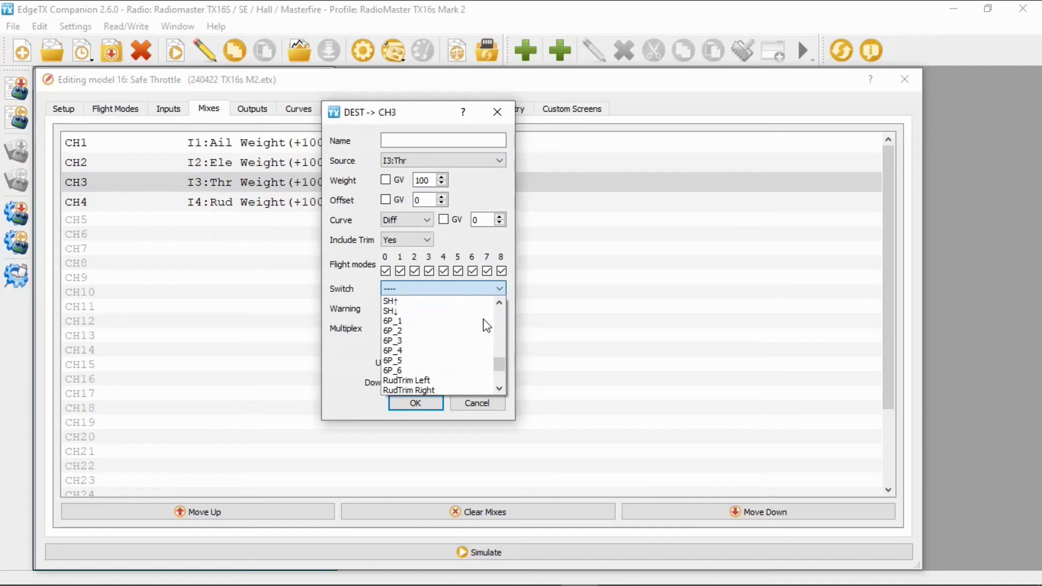
scroll(485, 325, "down", 3)
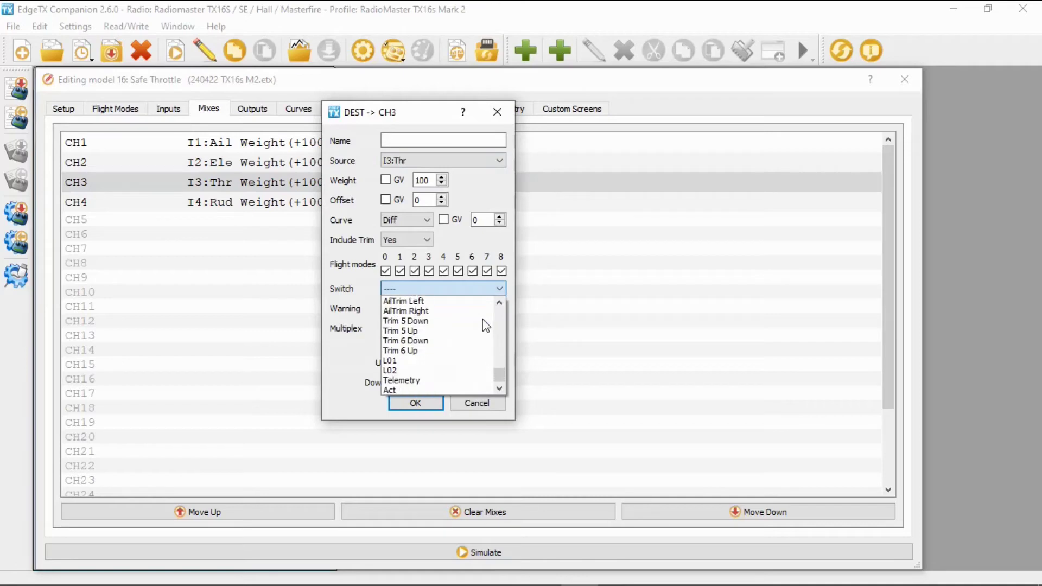
left_click(437, 372)
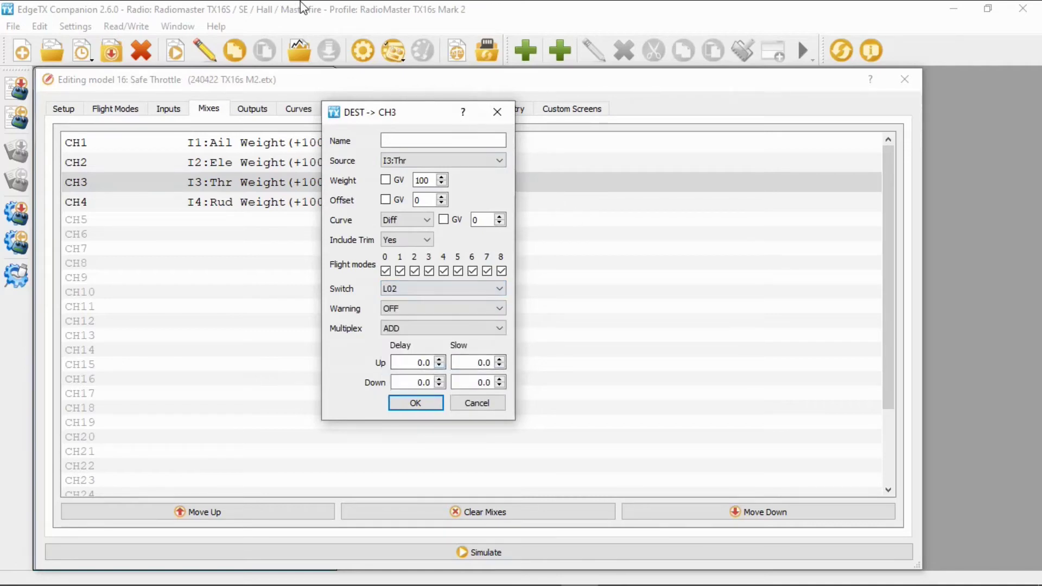
left_click(424, 404)
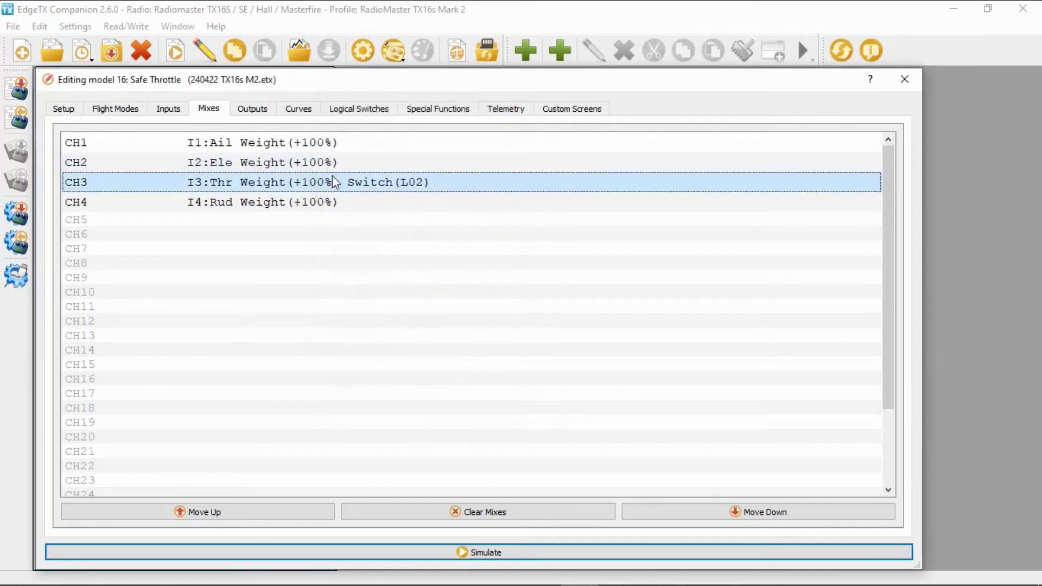
- Add a new mix line to CH3 with Thr as its source
right_click(335, 182)
left_click(429, 185)
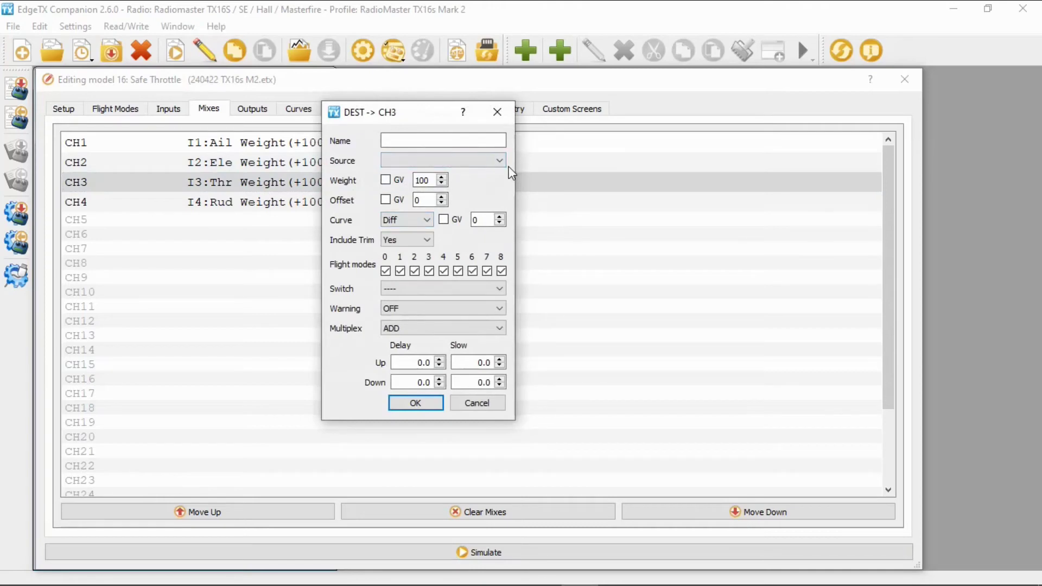
left_click(498, 160)
scroll(467, 193, "down", 3)
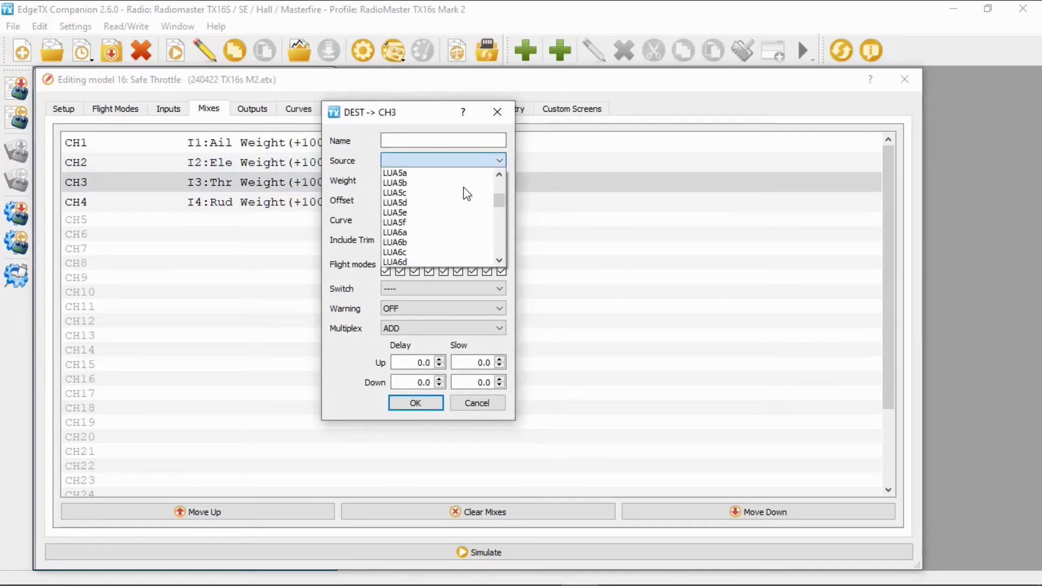
scroll(469, 191, "down", 3)
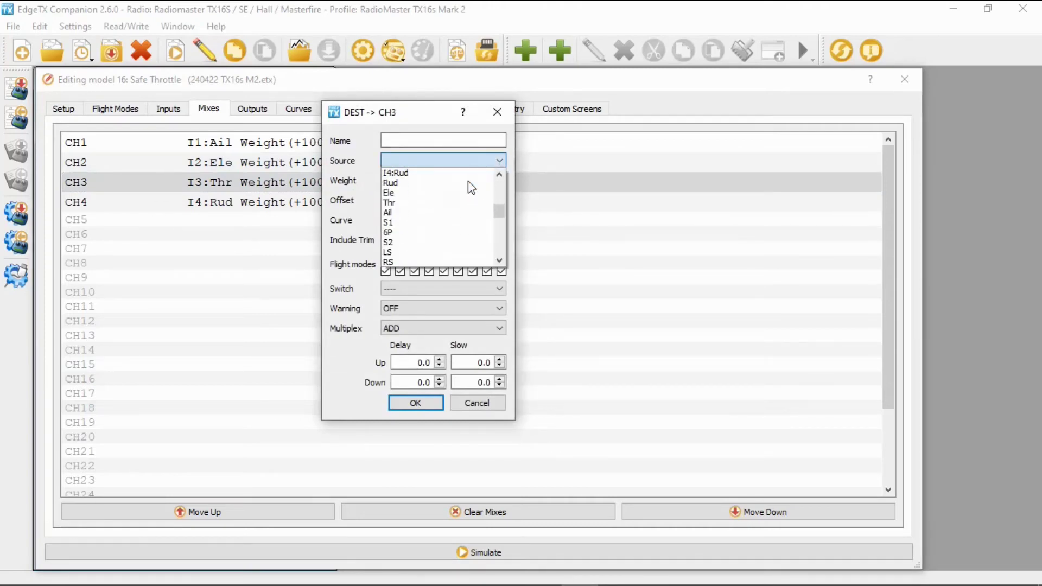
left_click(426, 202)
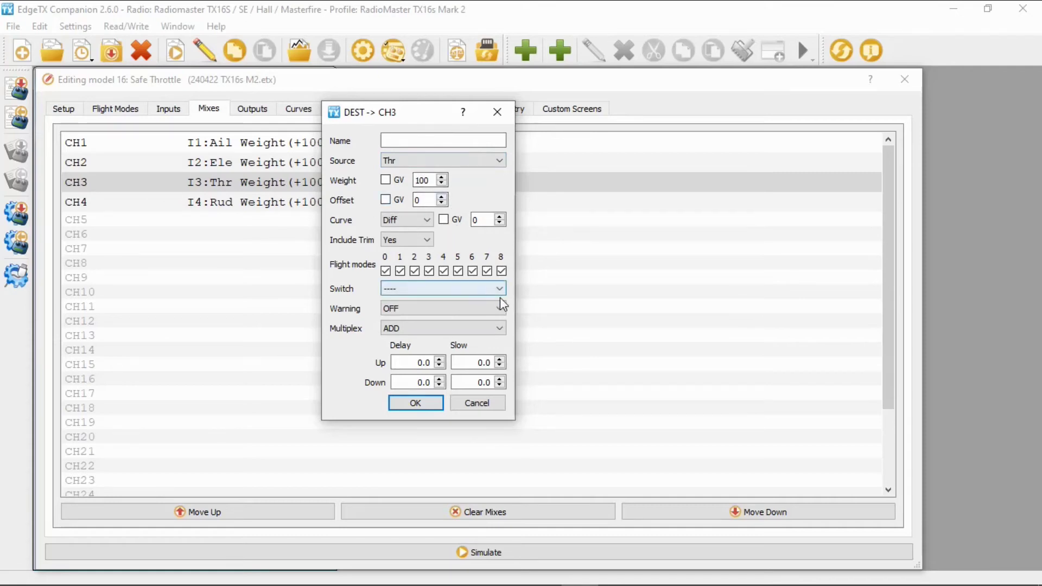
- Apply the custom curve CV1:Cut to the new mix
left_click(430, 224)
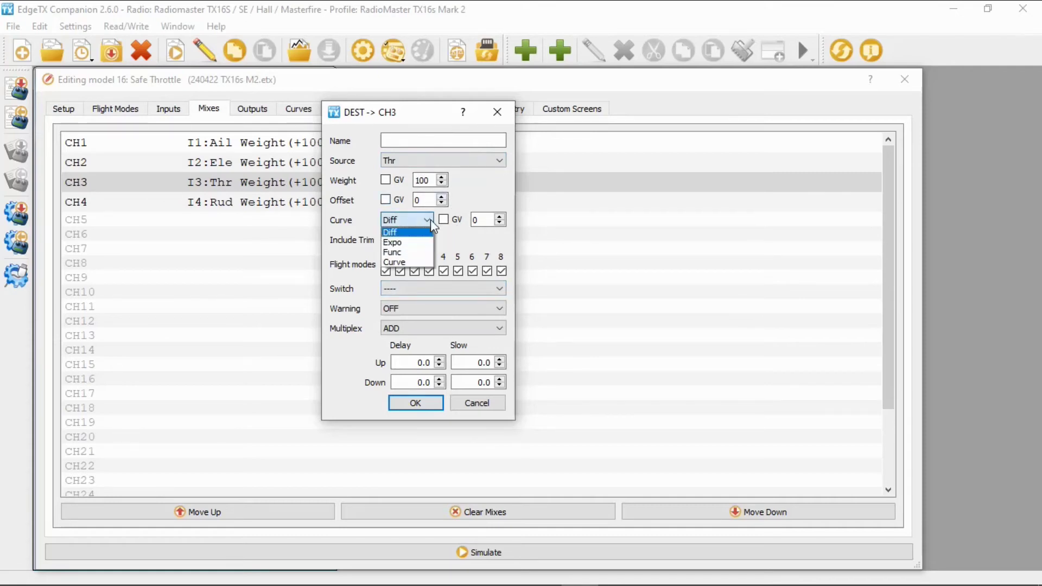
left_click(414, 268)
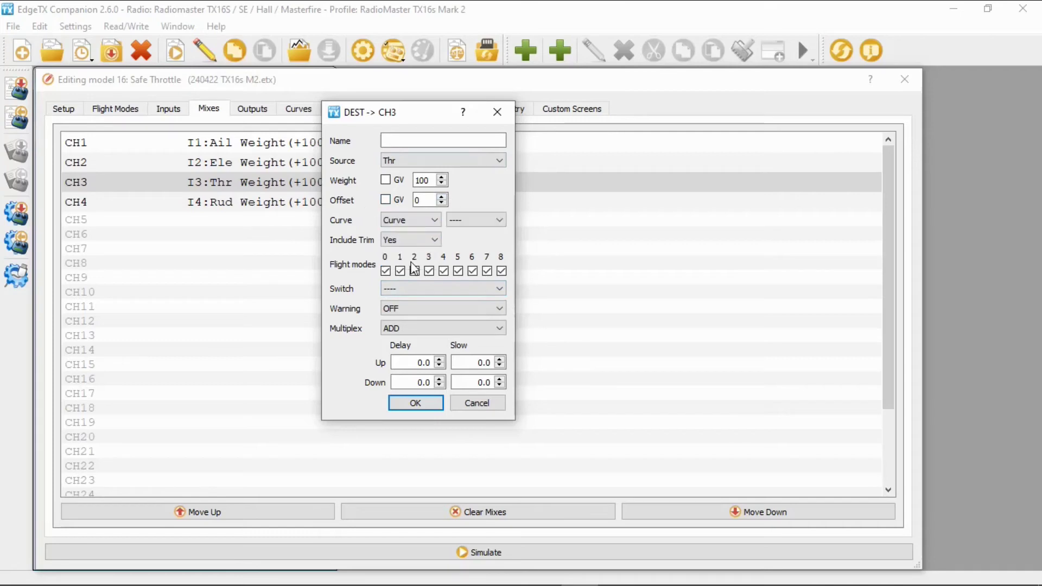
left_click(495, 220)
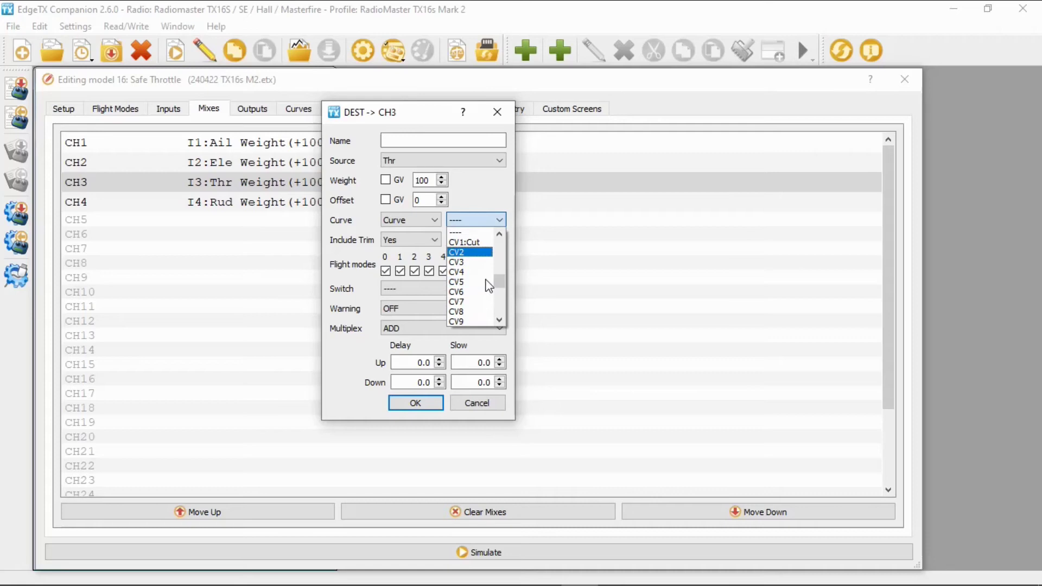
left_click(485, 251)
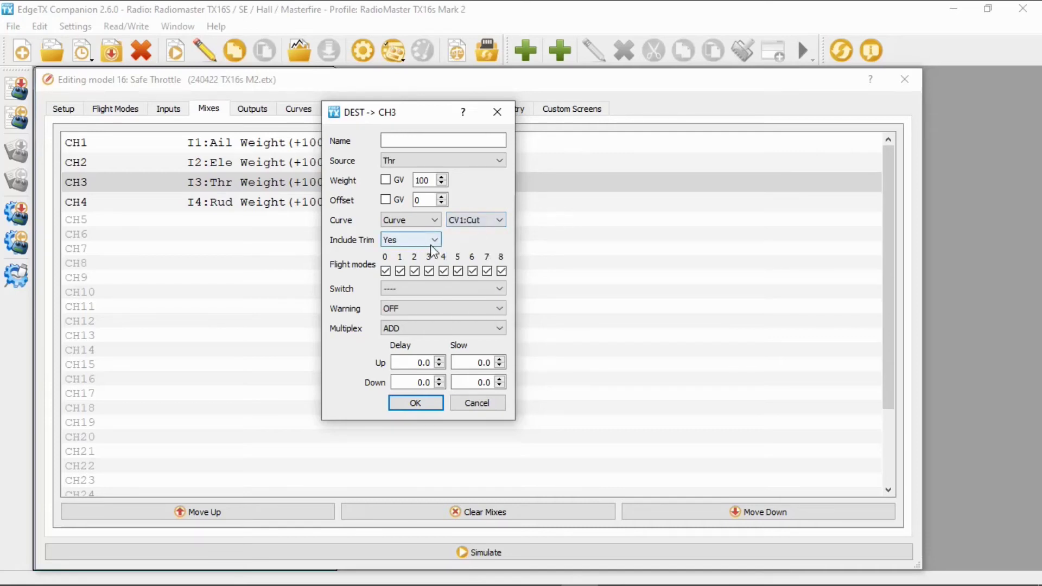
- Gate the new mix with switch !L02 and save it
left_click(500, 294)
scroll(442, 320, "up", 2)
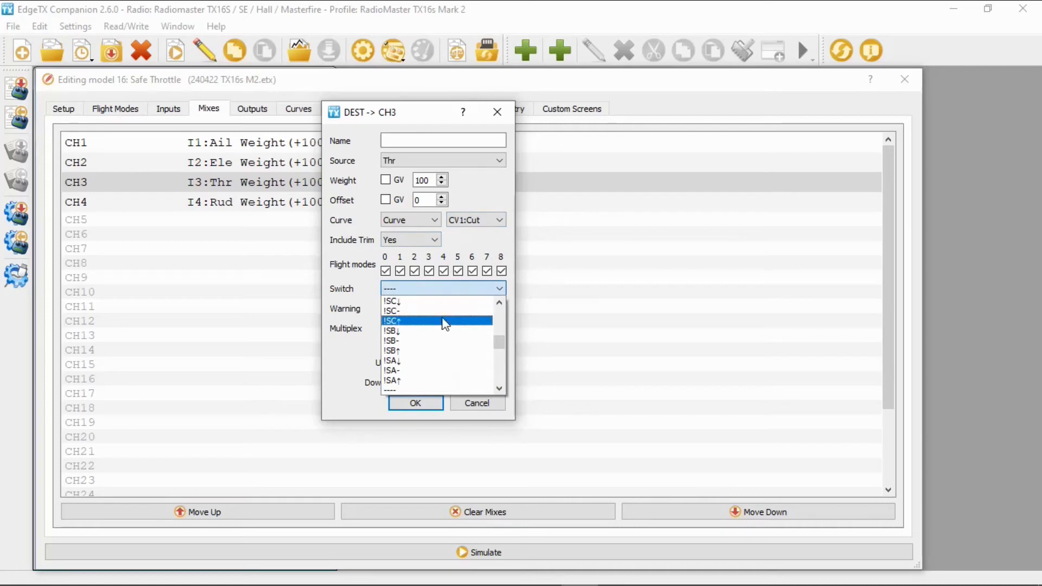
scroll(446, 324, "up", 5)
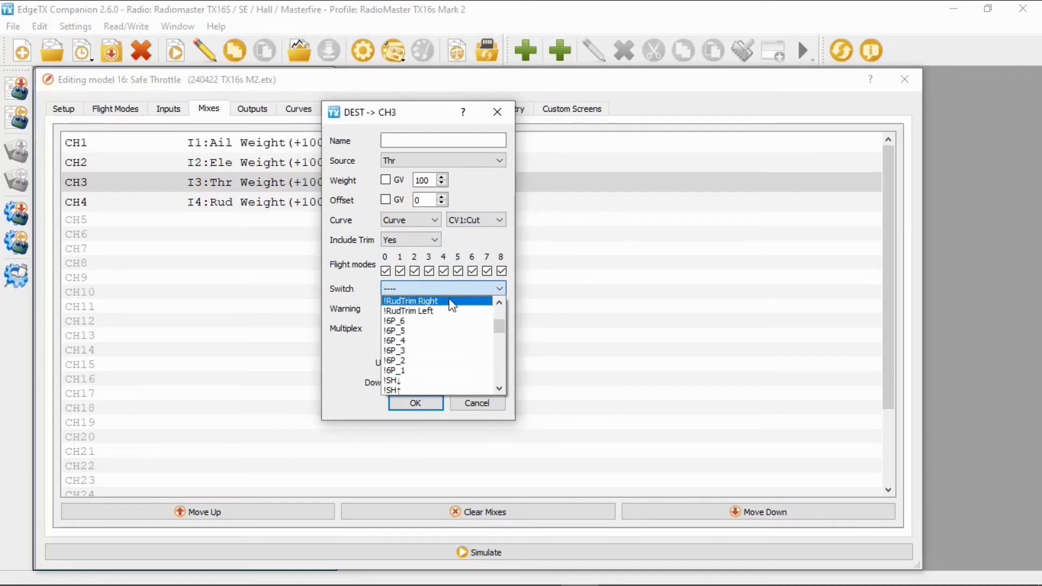
scroll(449, 315, "up", 3)
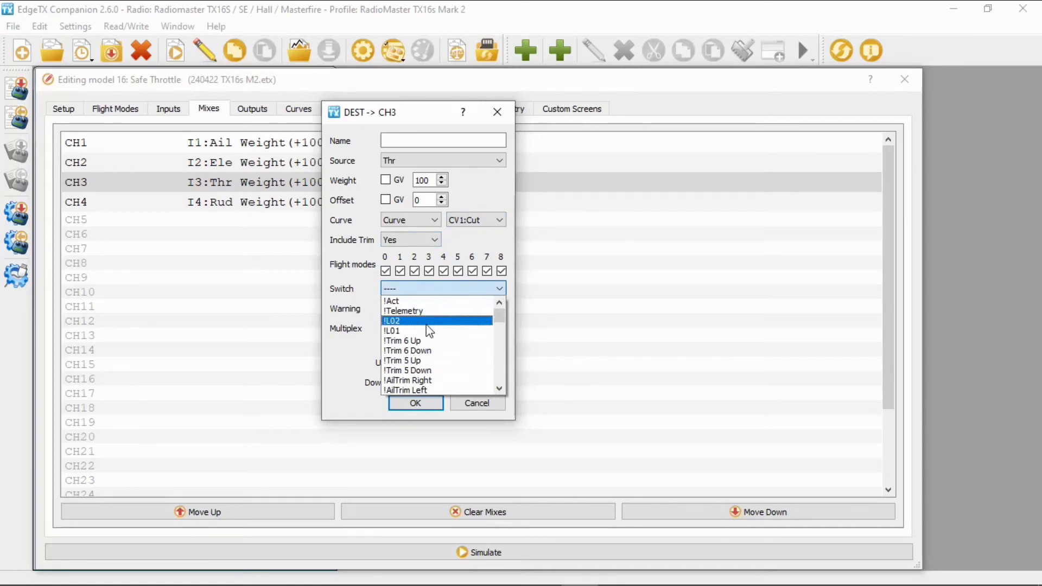
left_click(427, 325)
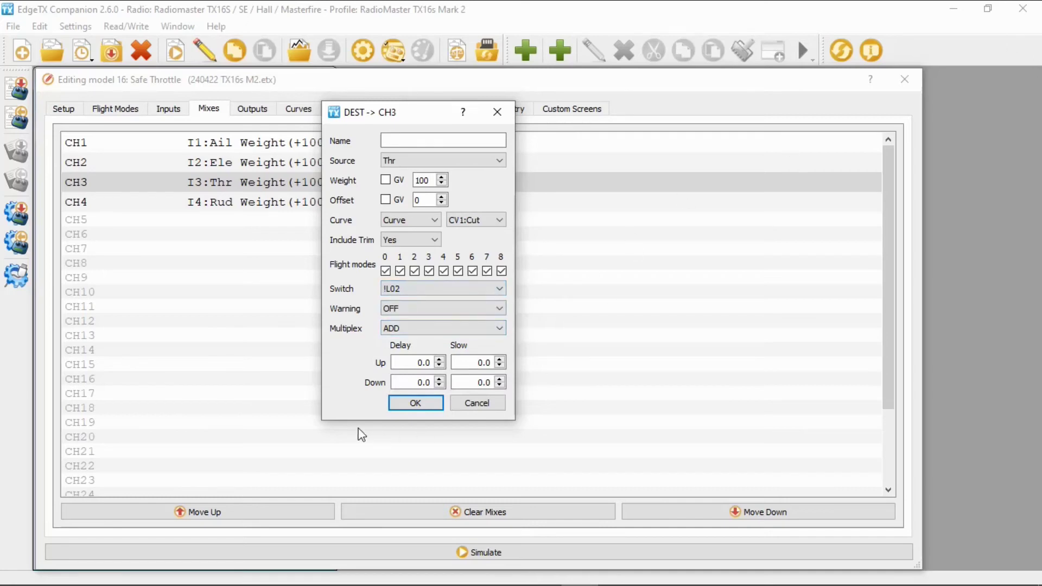
left_click(414, 403)
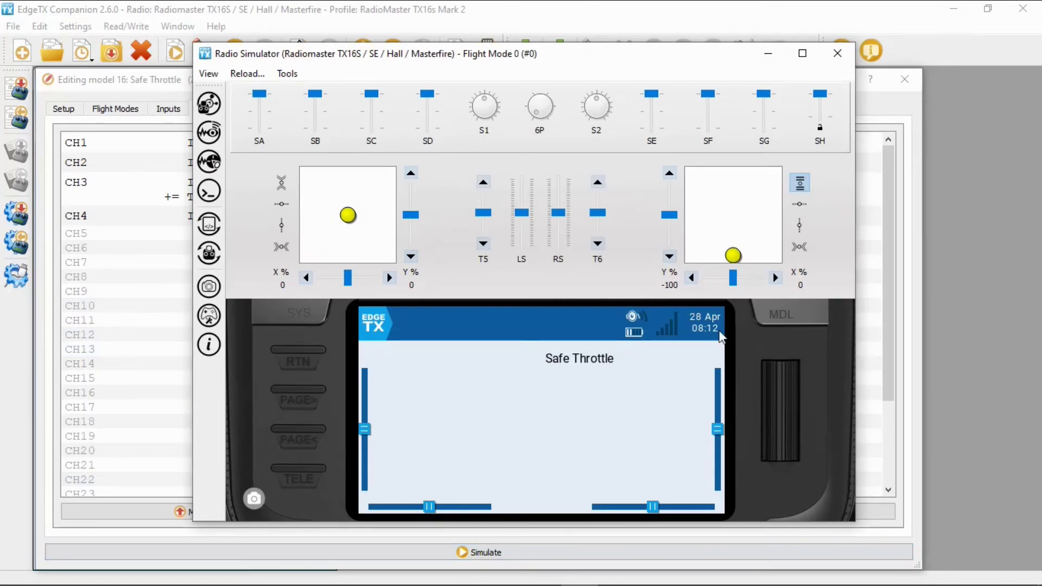
- Maximize the Radio Simulator and show Channels Monitor 1-8 on its screen
left_click(802, 52)
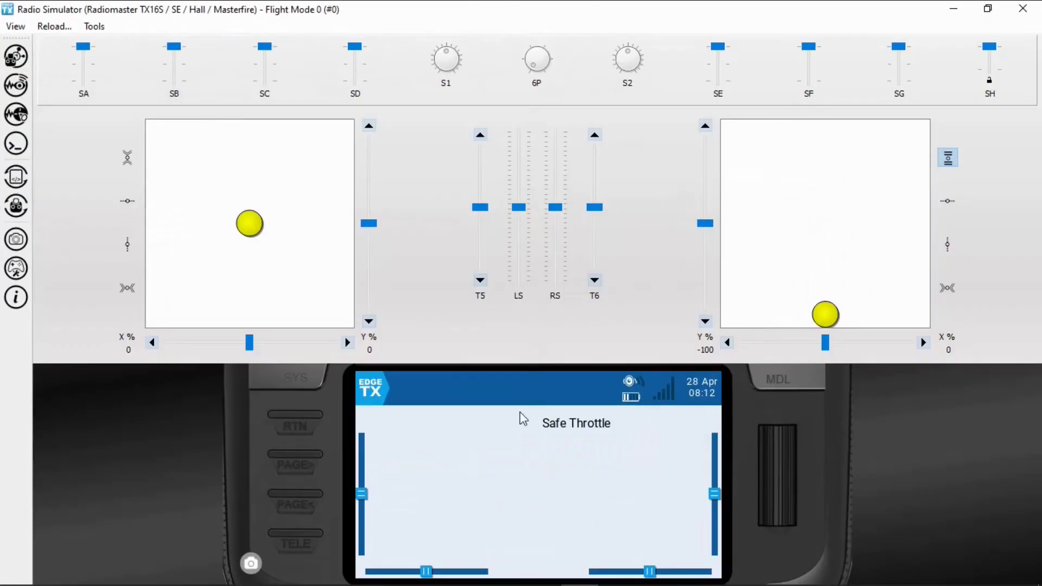
left_click(460, 481)
left_click(515, 474)
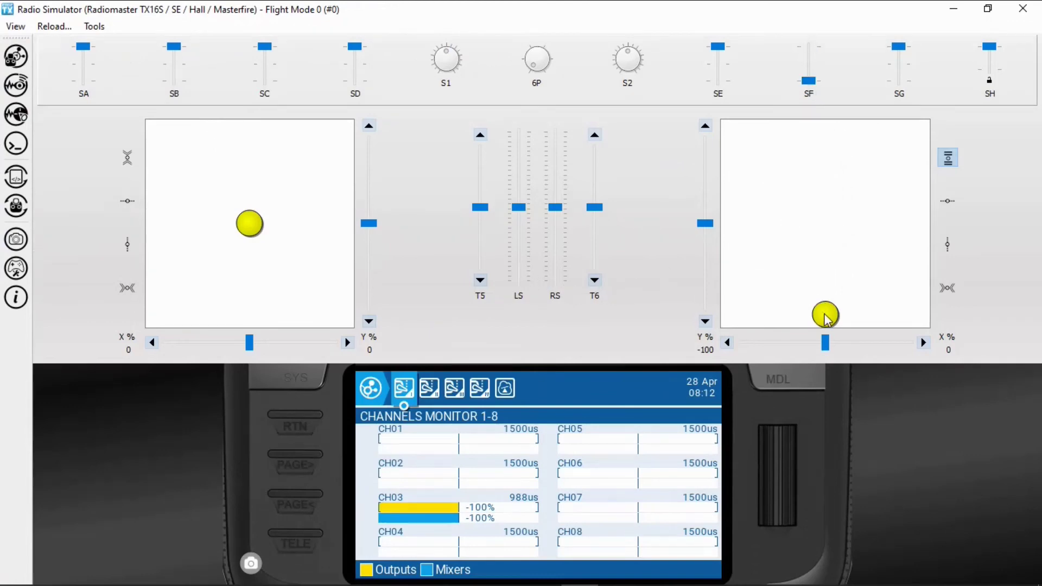
- Raise the right stick, then flip SF down and see CH03 cut to -100% (988us)
mouse_move(825, 318)
left_mouse_down()
mouse_move(837, 188)
mouse_move(837, 315)
mouse_move(823, 158)
mouse_move(830, 302)
mouse_move(812, 184)
mouse_move(823, 168)
mouse_move(832, 315)
left_mouse_up()
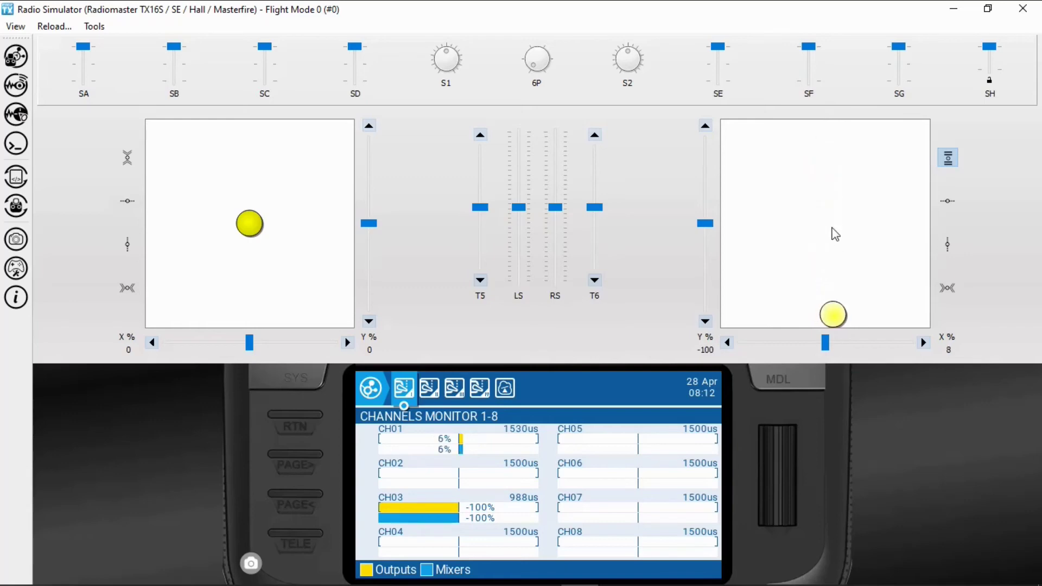
left_click_drag(835, 234, 811, 199)
left_click(817, 81)
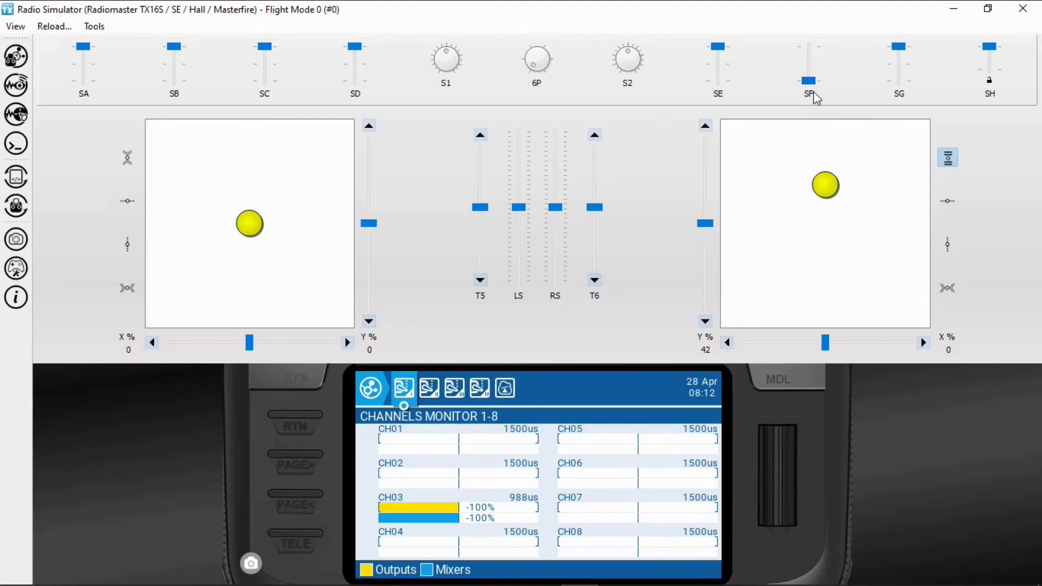